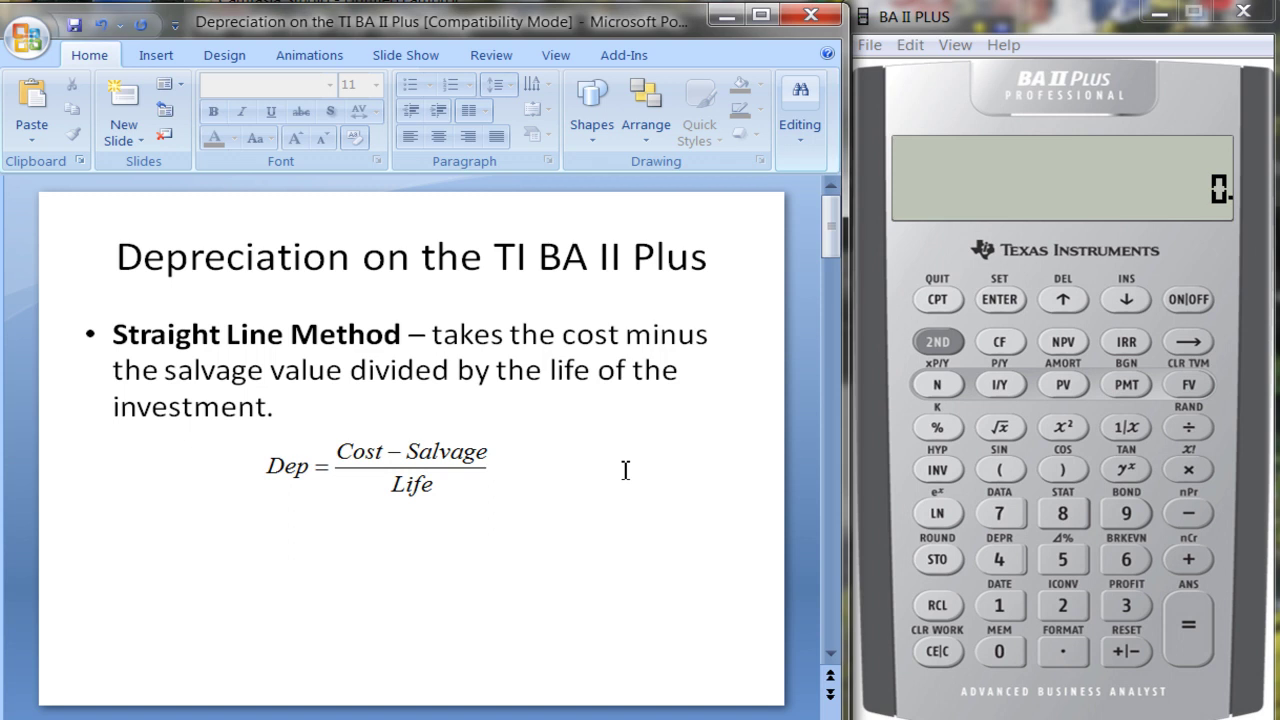
- Show the worked example slide ($100,000 machine, $25,000 salvage, 5-year life) and activate the calculator
scroll(625, 470, down, 1)
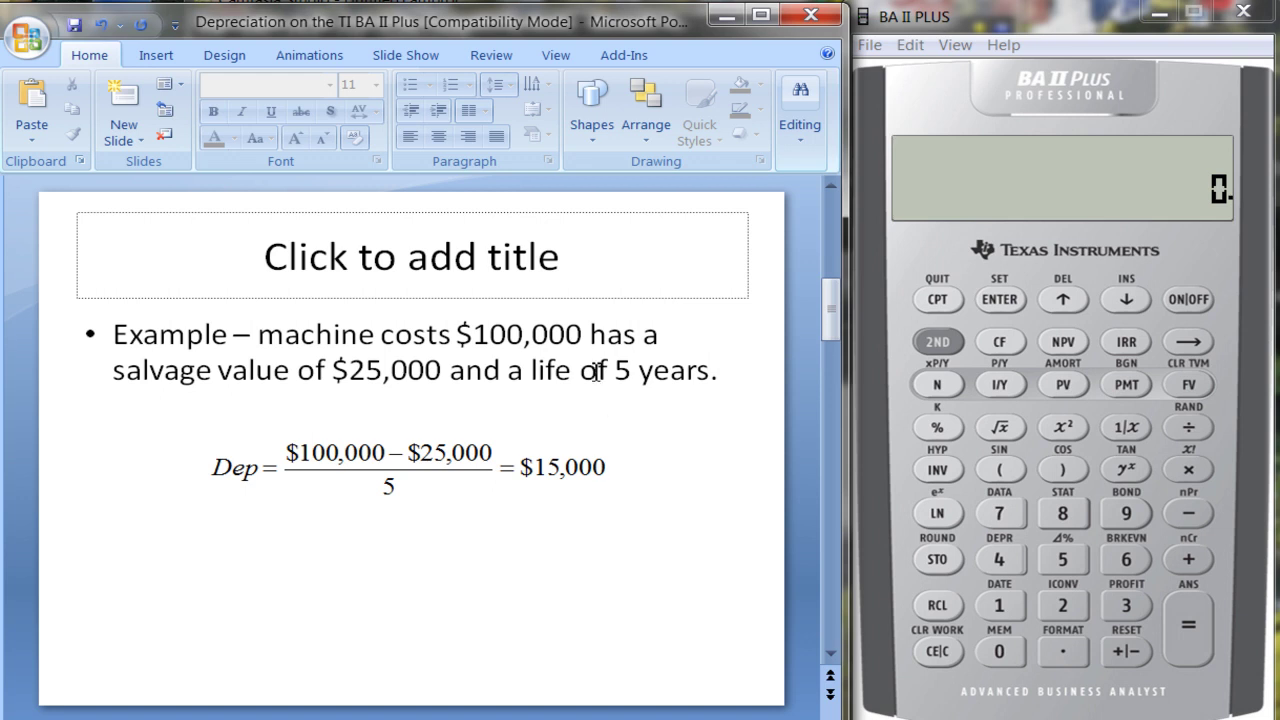
click(953, 104)
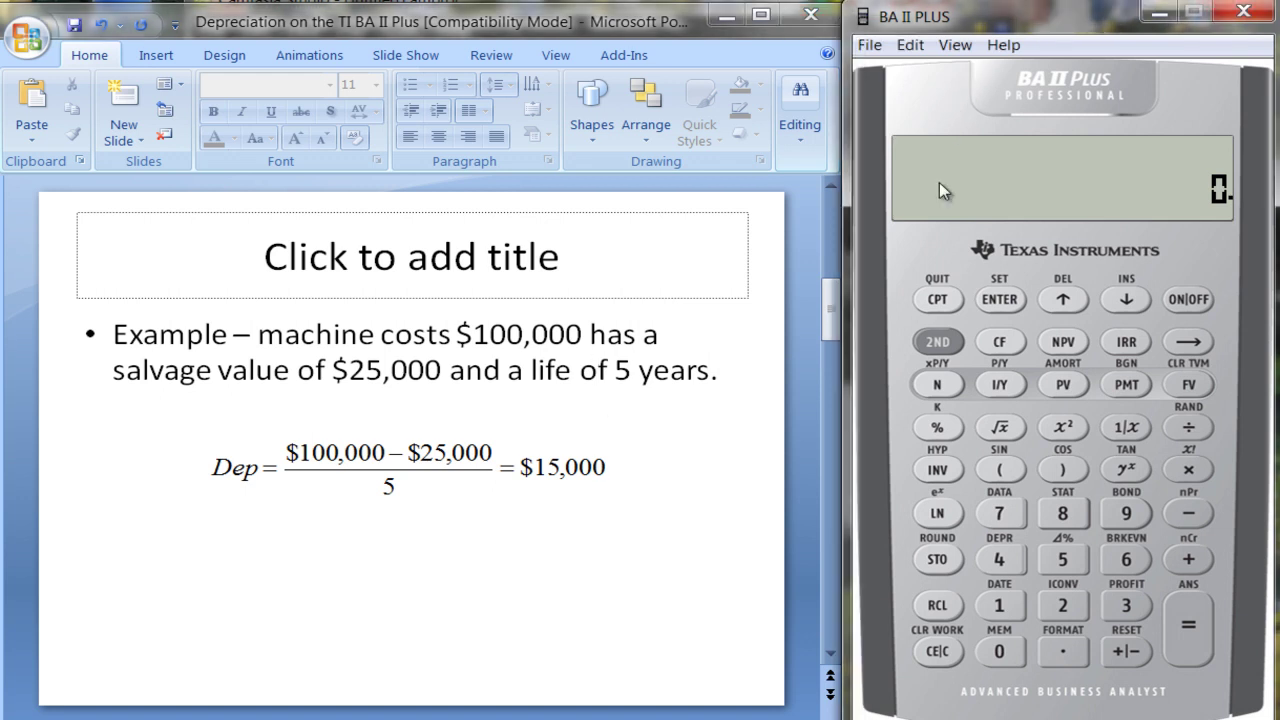
- Open the DEPR worksheet and cycle the method through SYD, DB and DBX back to SL
click(938, 344)
click(1004, 558)
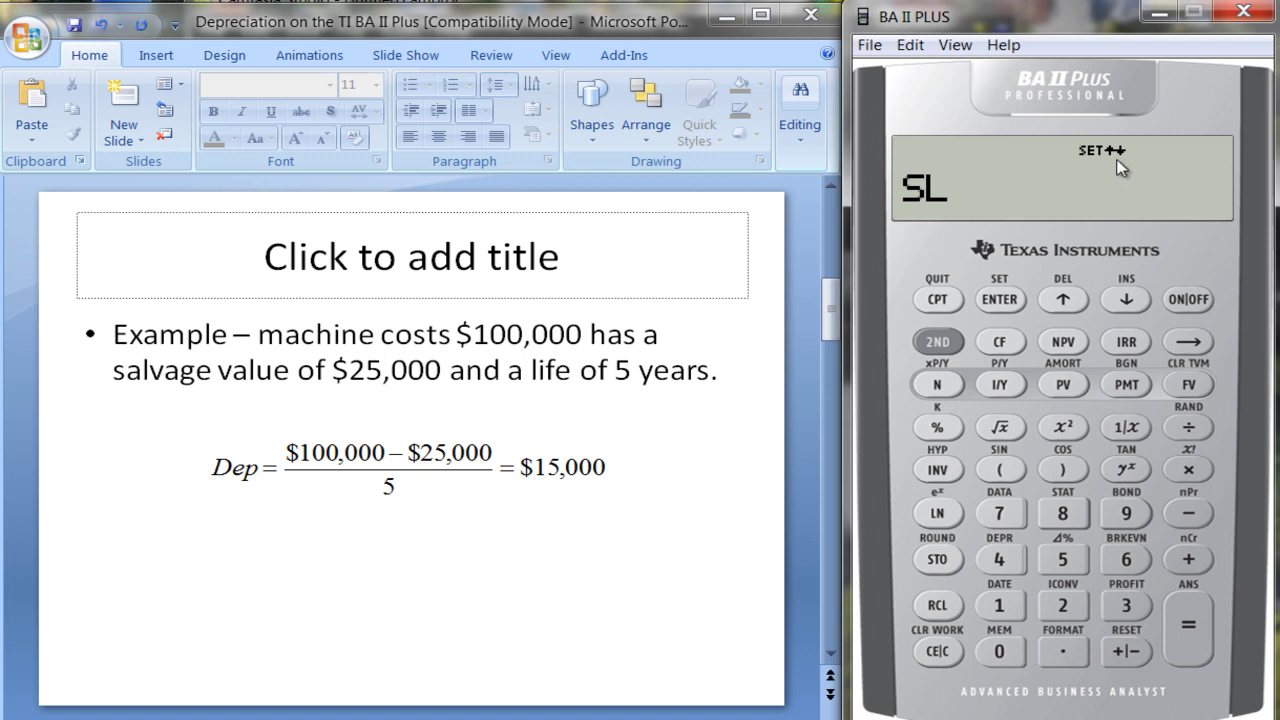
click(935, 343)
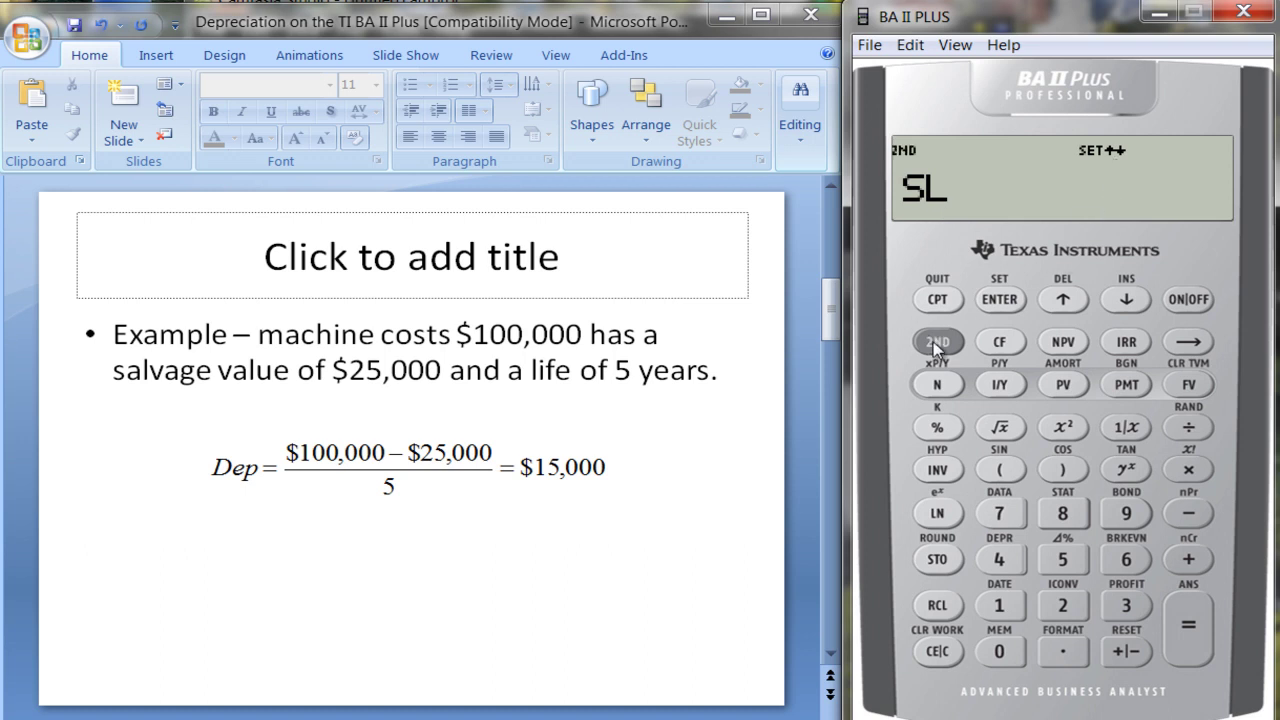
click(1006, 303)
click(937, 343)
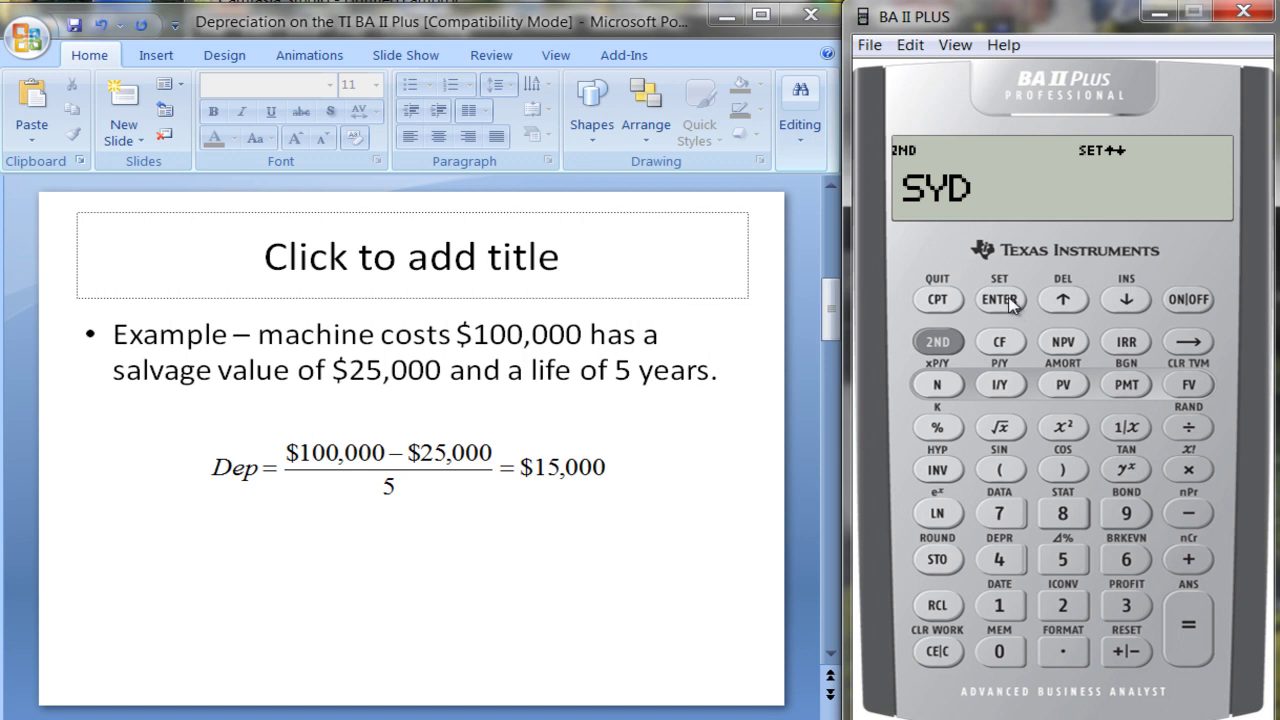
click(1000, 300)
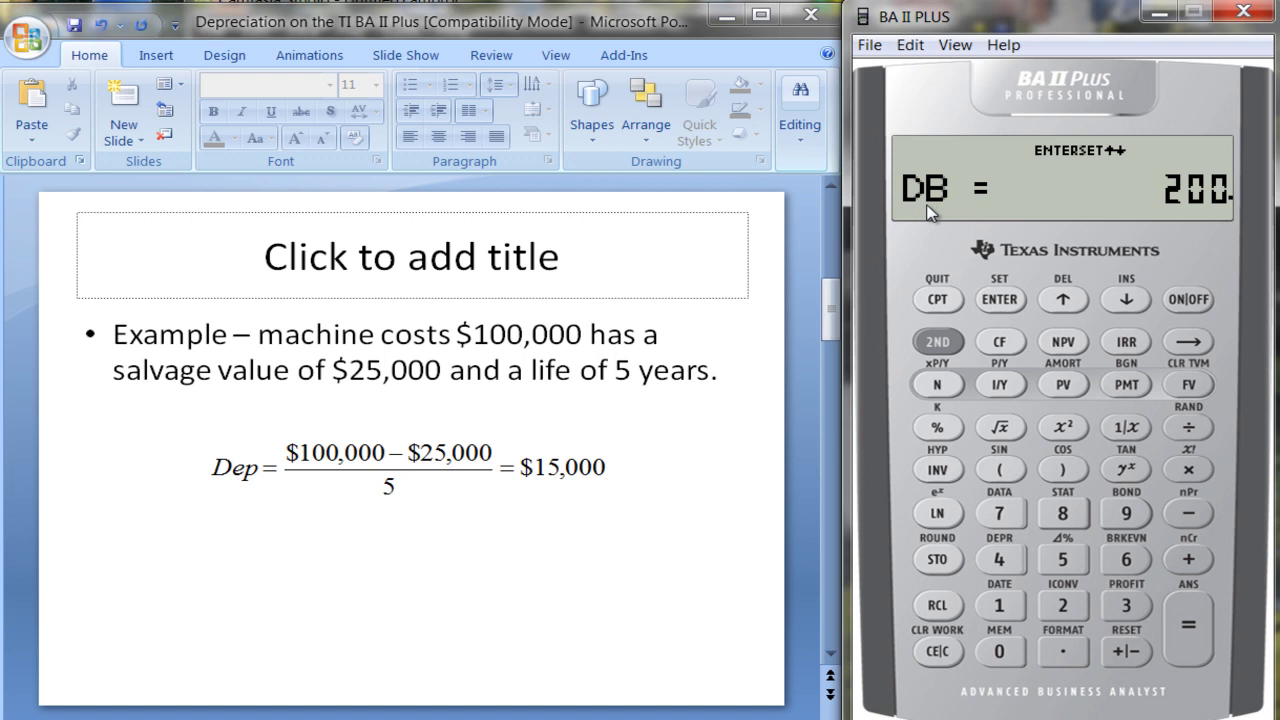
click(937, 342)
click(1000, 300)
click(937, 342)
click(1000, 299)
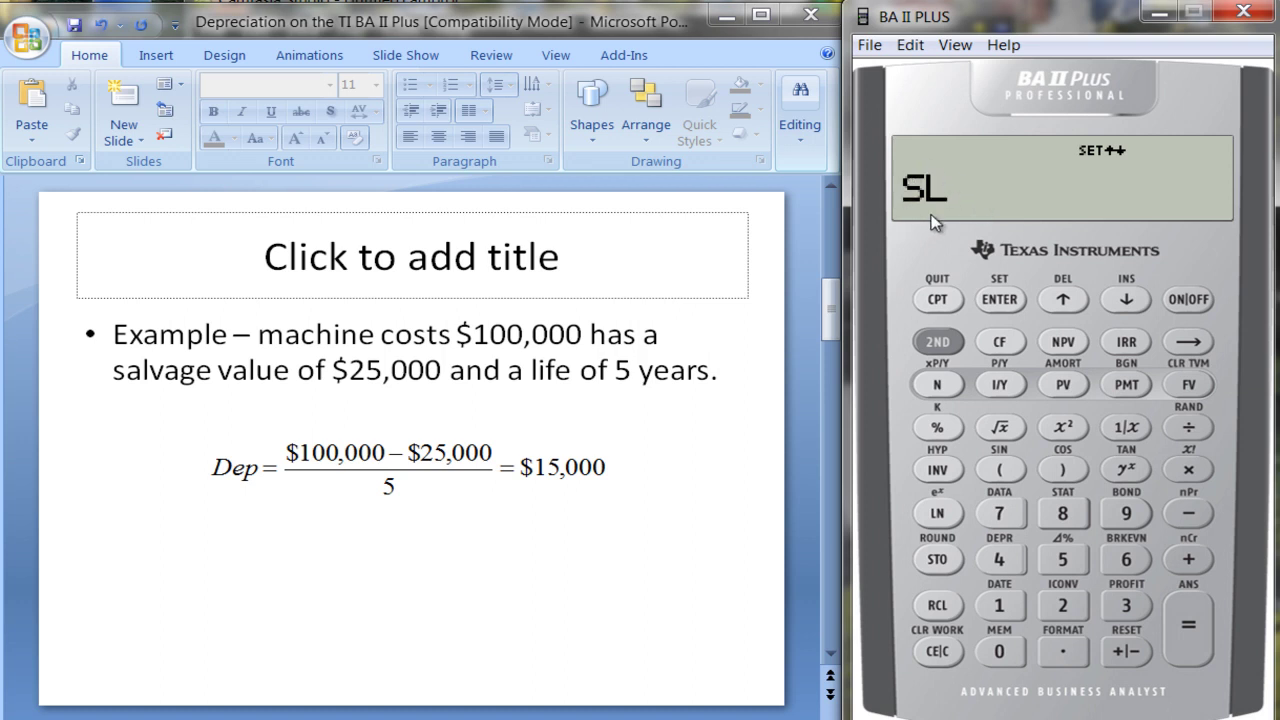
- Set the asset life LIF to 5 years and advance to the starting month M01 = 1
click(1130, 300)
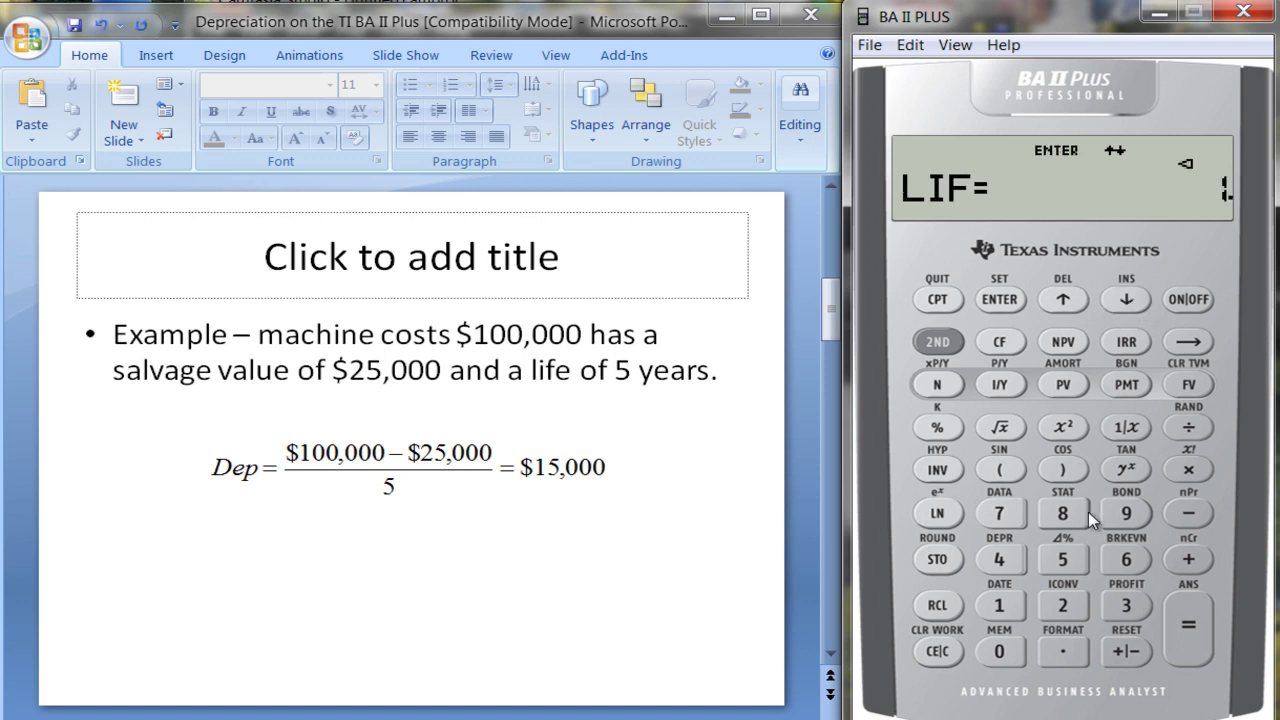
click(1063, 560)
click(999, 299)
click(1124, 300)
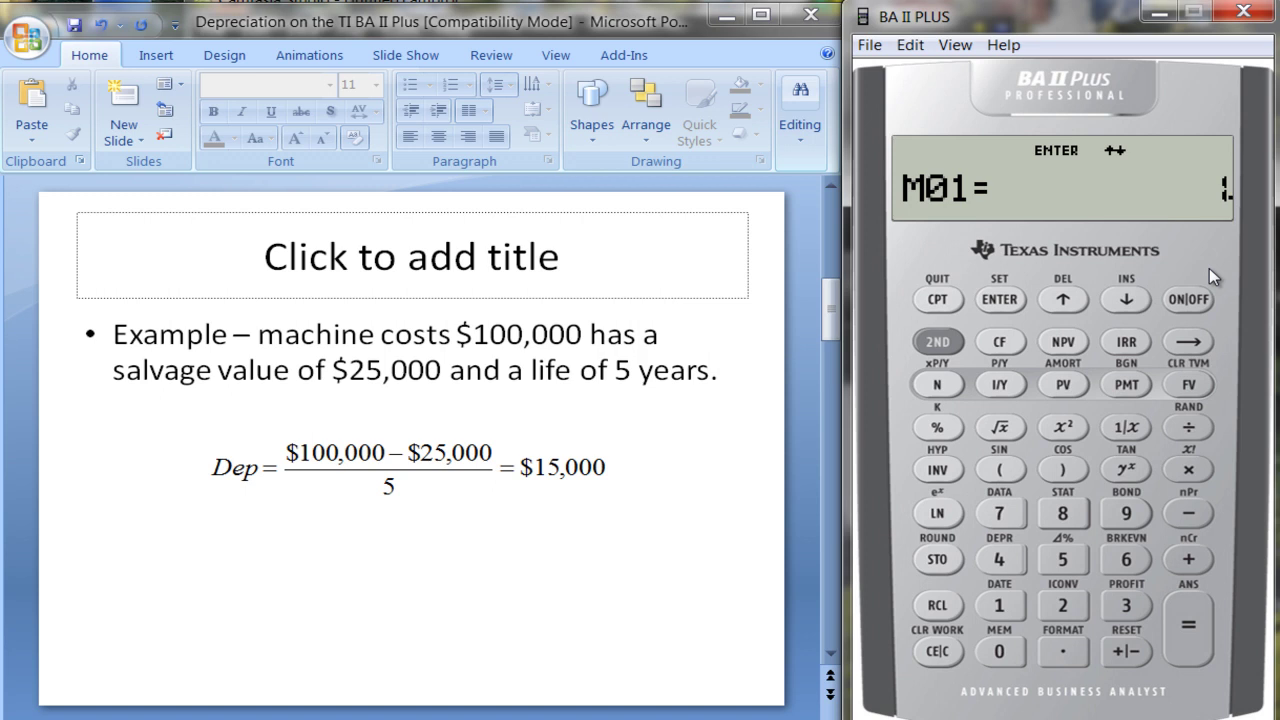
- Enter a cost (CST) of 100,000
click(1130, 302)
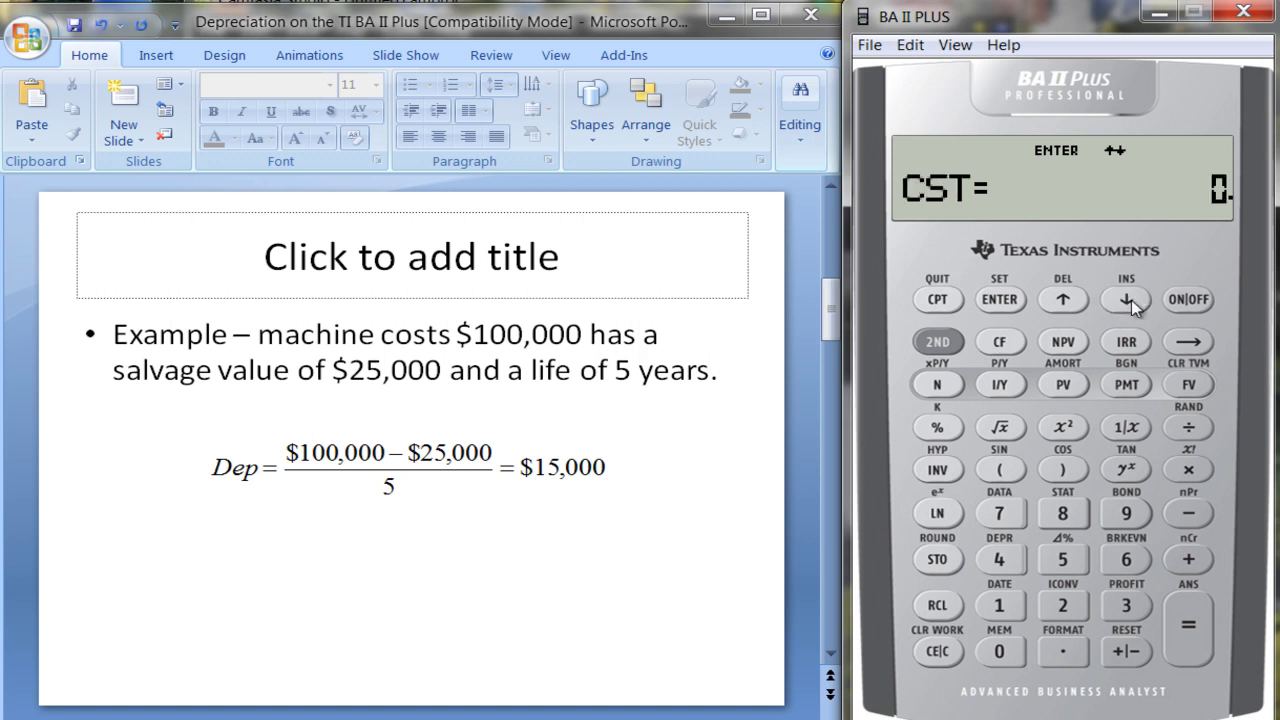
click(1003, 610)
click(1001, 651)
click(1001, 651)
click(1001, 651)
click(1001, 651)
click(1001, 648)
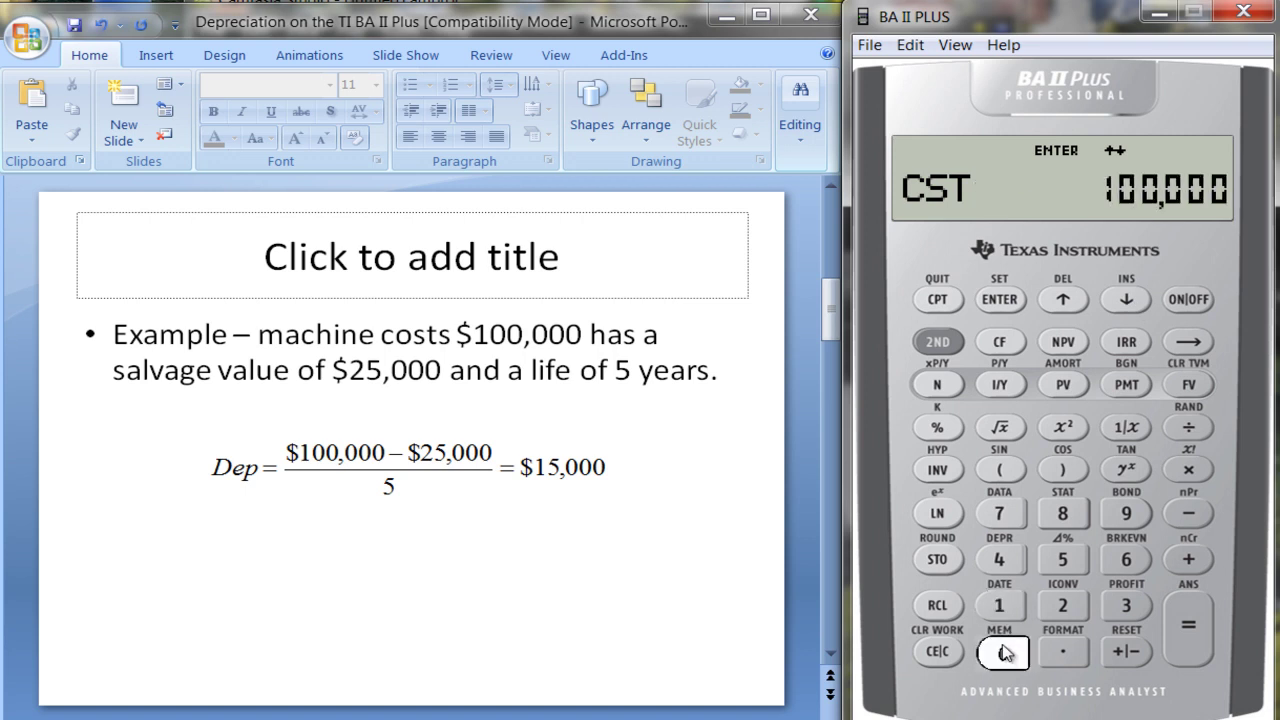
click(1006, 308)
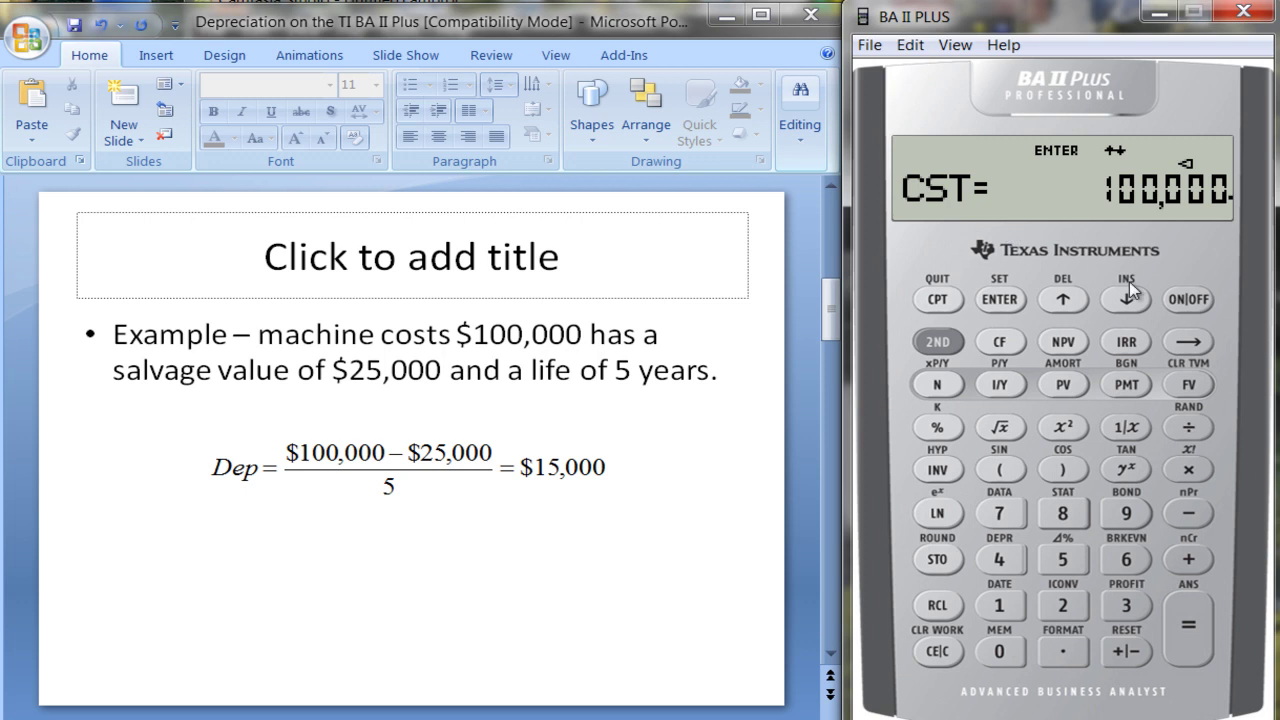
- Enter salvage of 25,000 and read year-1 depreciation 15,000 and book value 85,000
click(1144, 302)
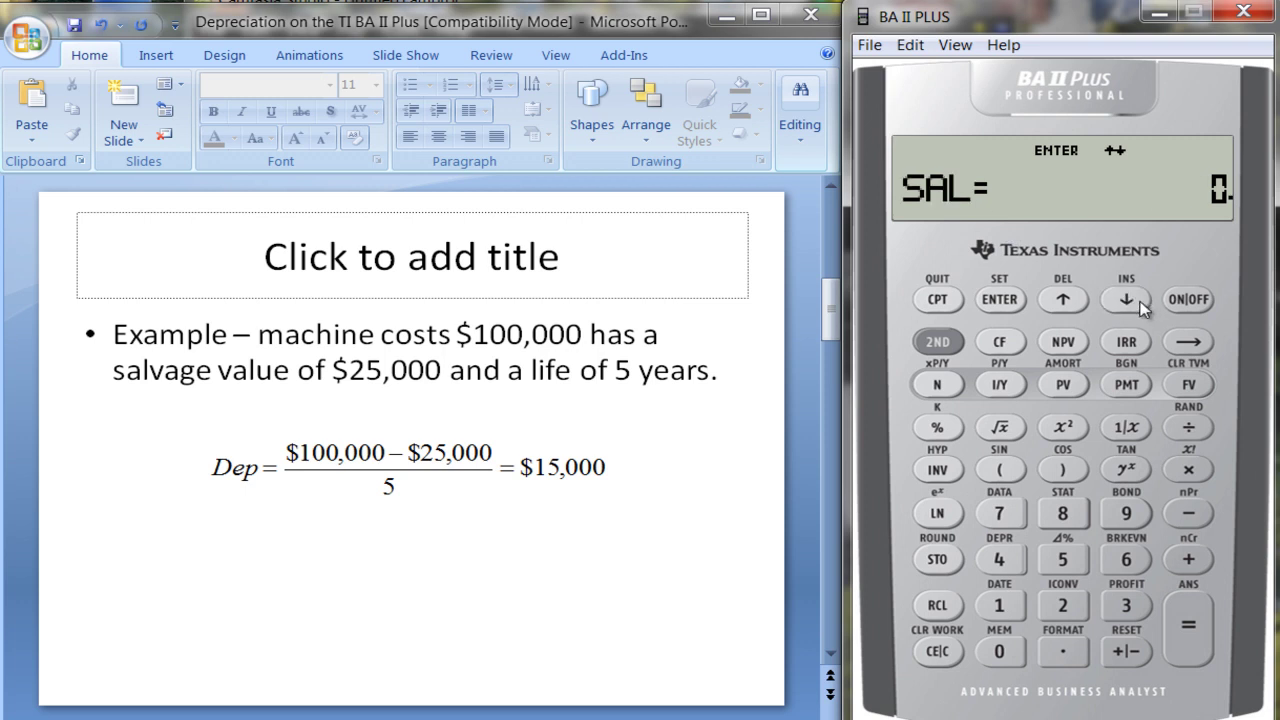
click(1060, 607)
click(1072, 570)
click(999, 651)
click(999, 651)
click(999, 651)
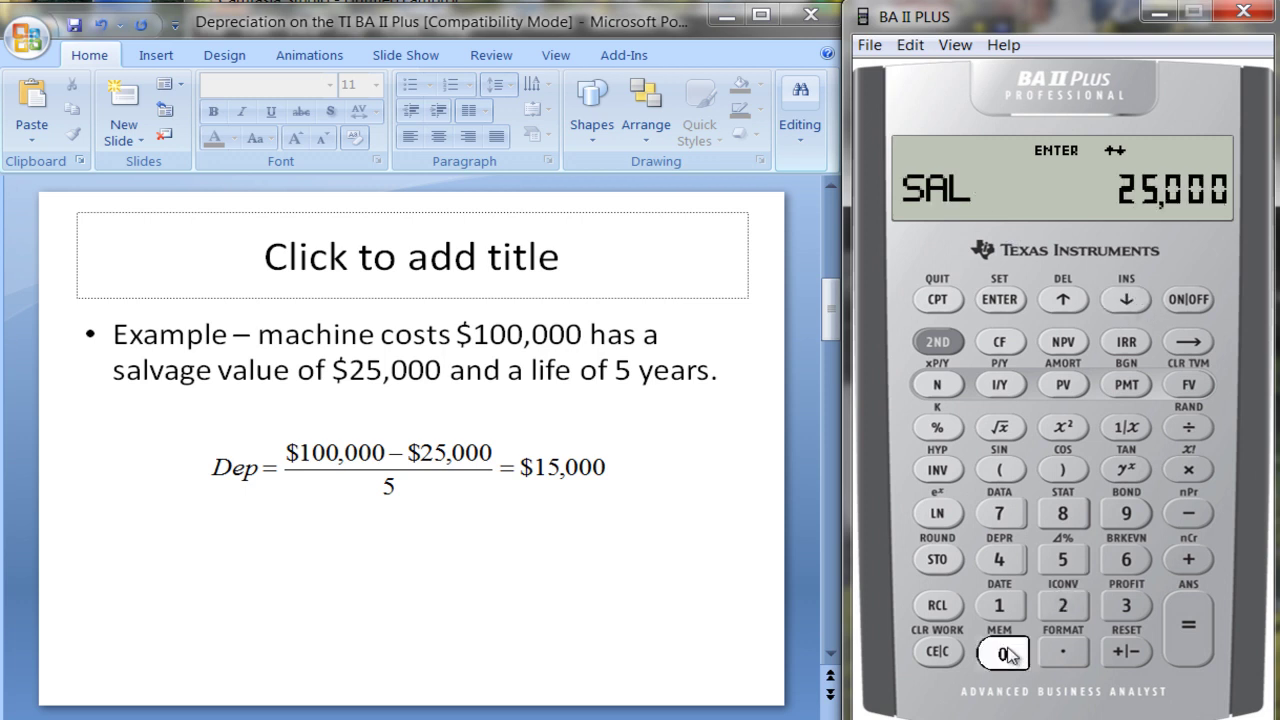
click(1010, 300)
click(1127, 301)
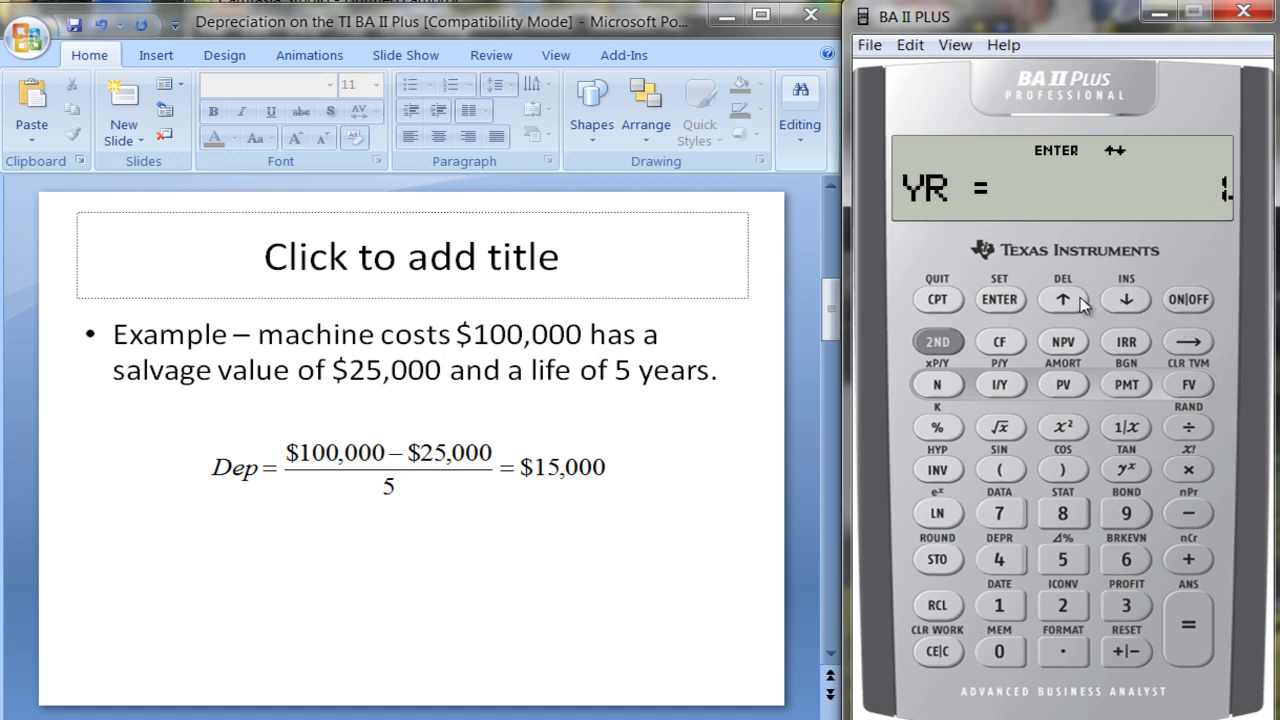
click(1130, 302)
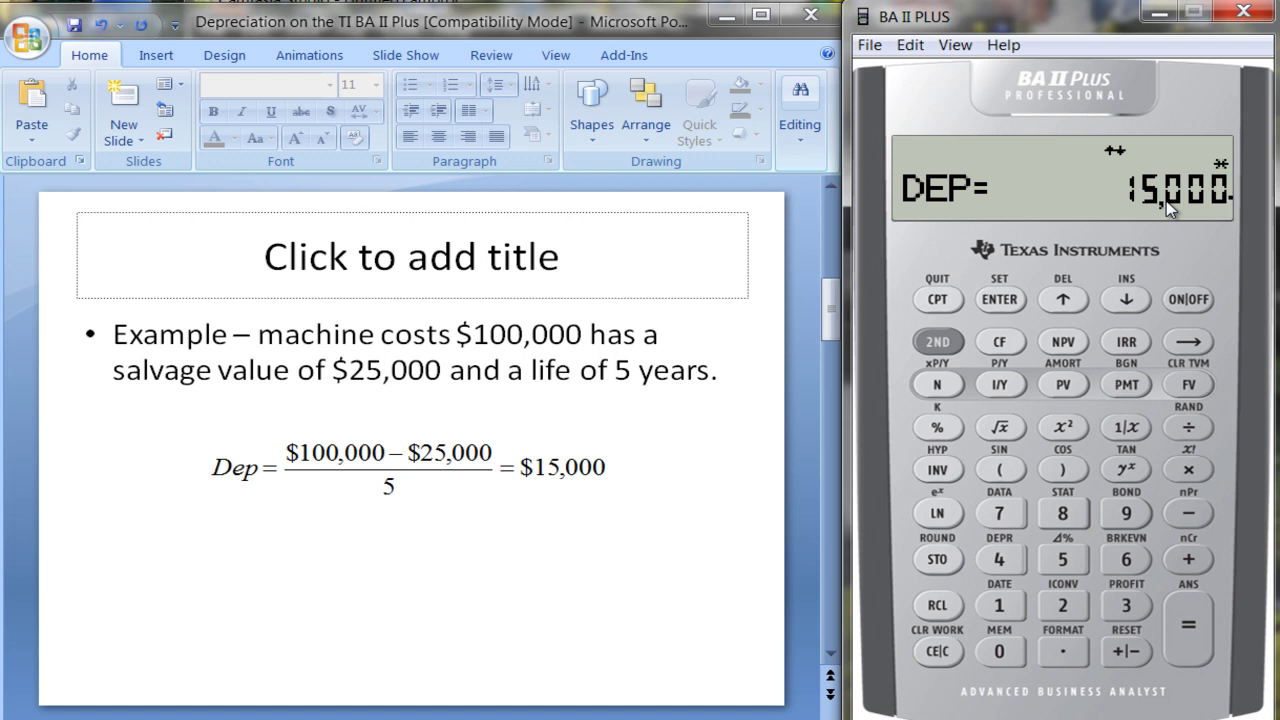
click(1126, 300)
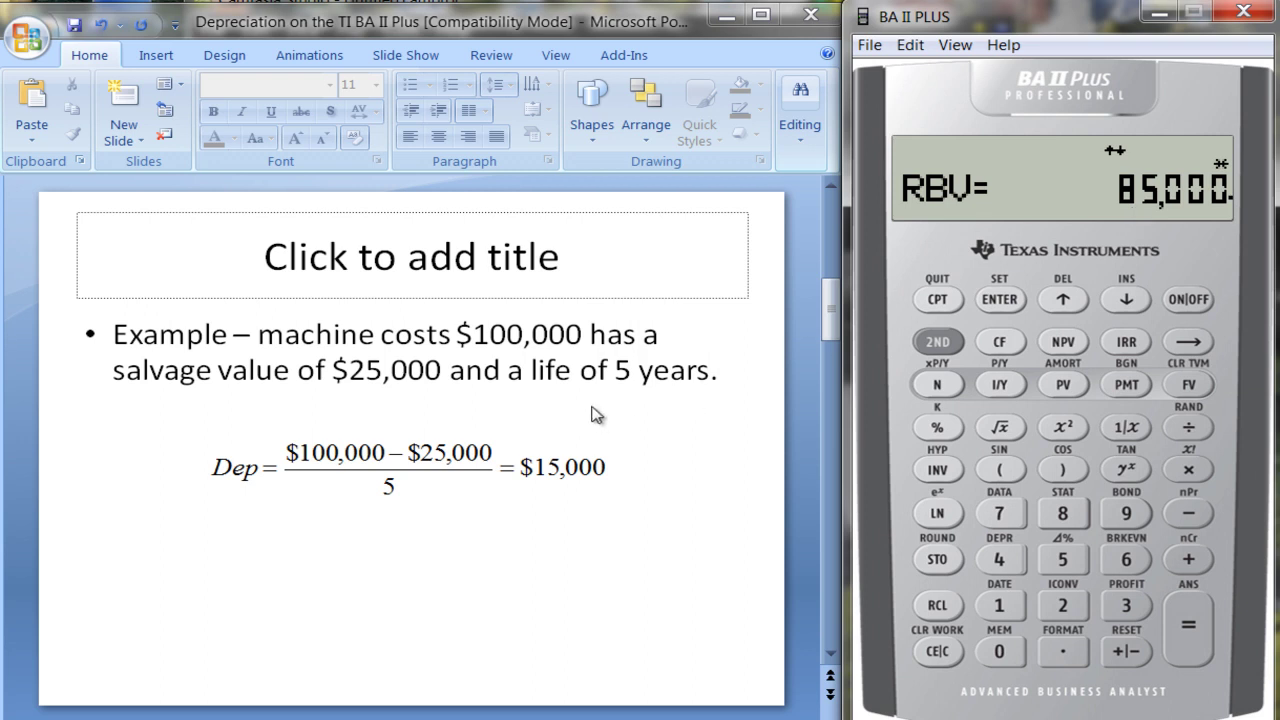
- Read the year-1 remaining depreciable value of 60,000 and wrap back to YR
click(1124, 307)
- For year 2, read depreciation 15,000, book value 70,000 and depreciable value 45,000, then show the SYD formula slide
click(1126, 299)
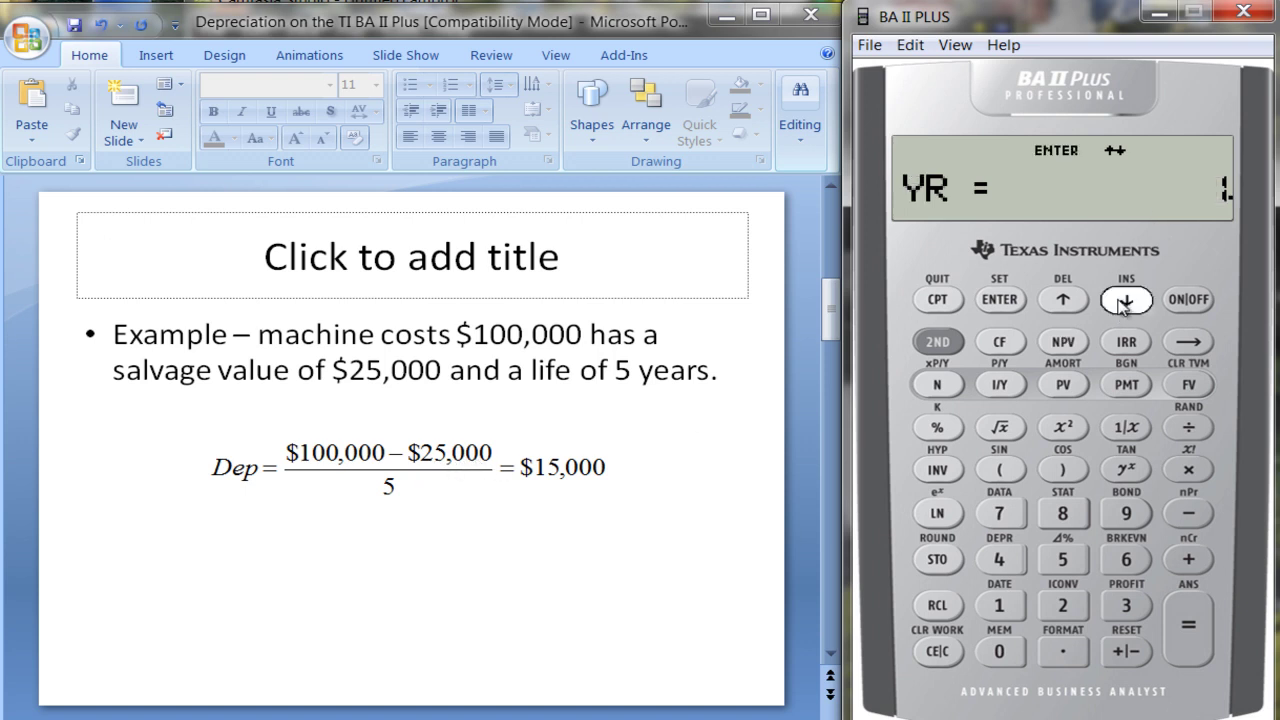
click(1060, 606)
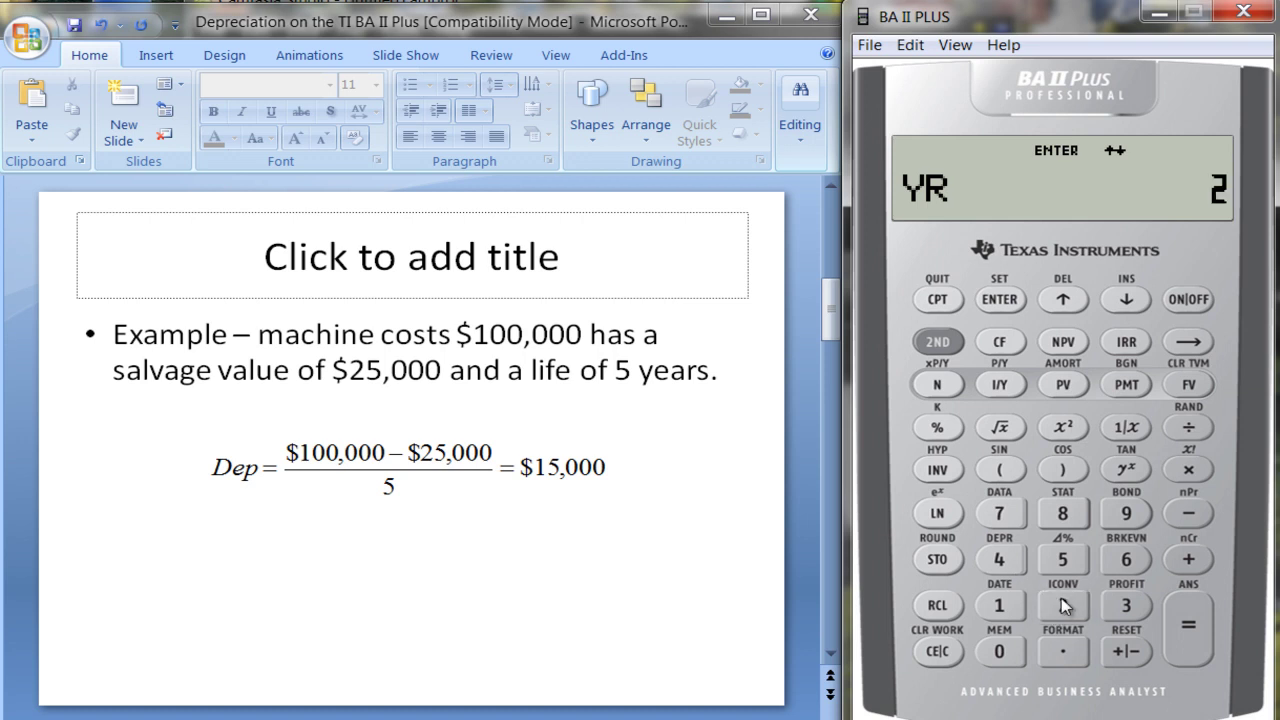
click(1000, 299)
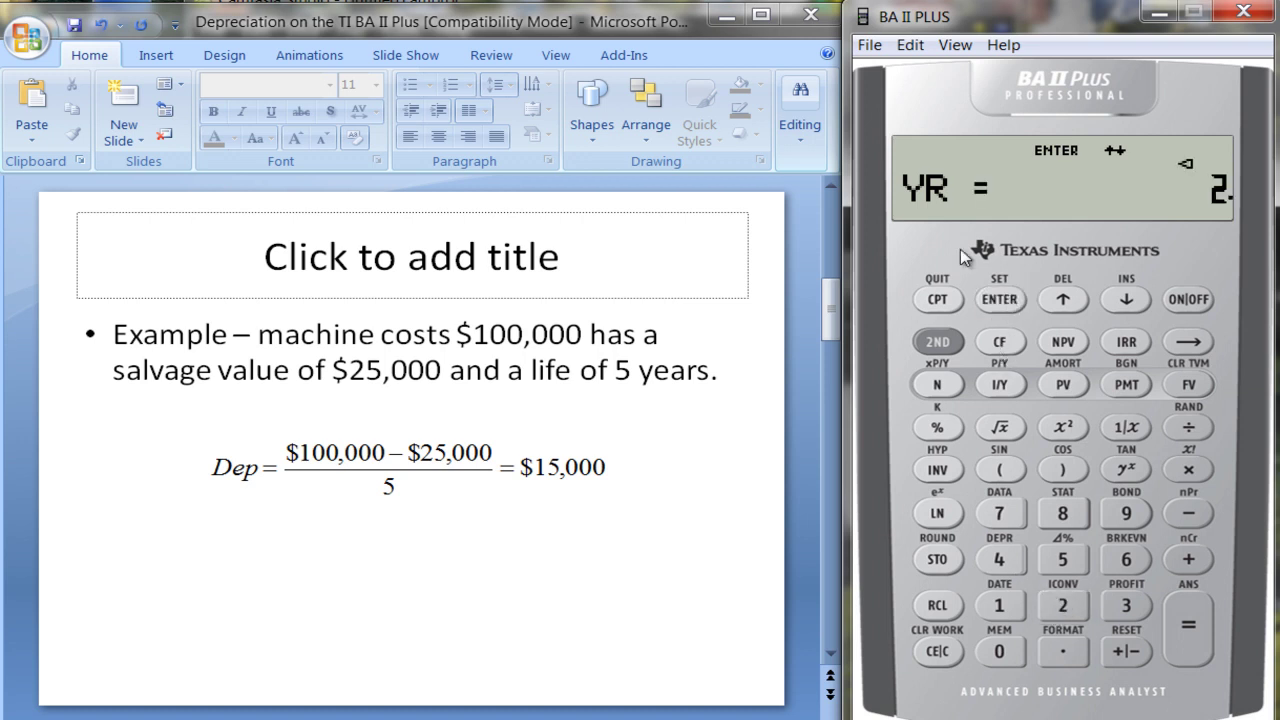
click(1126, 299)
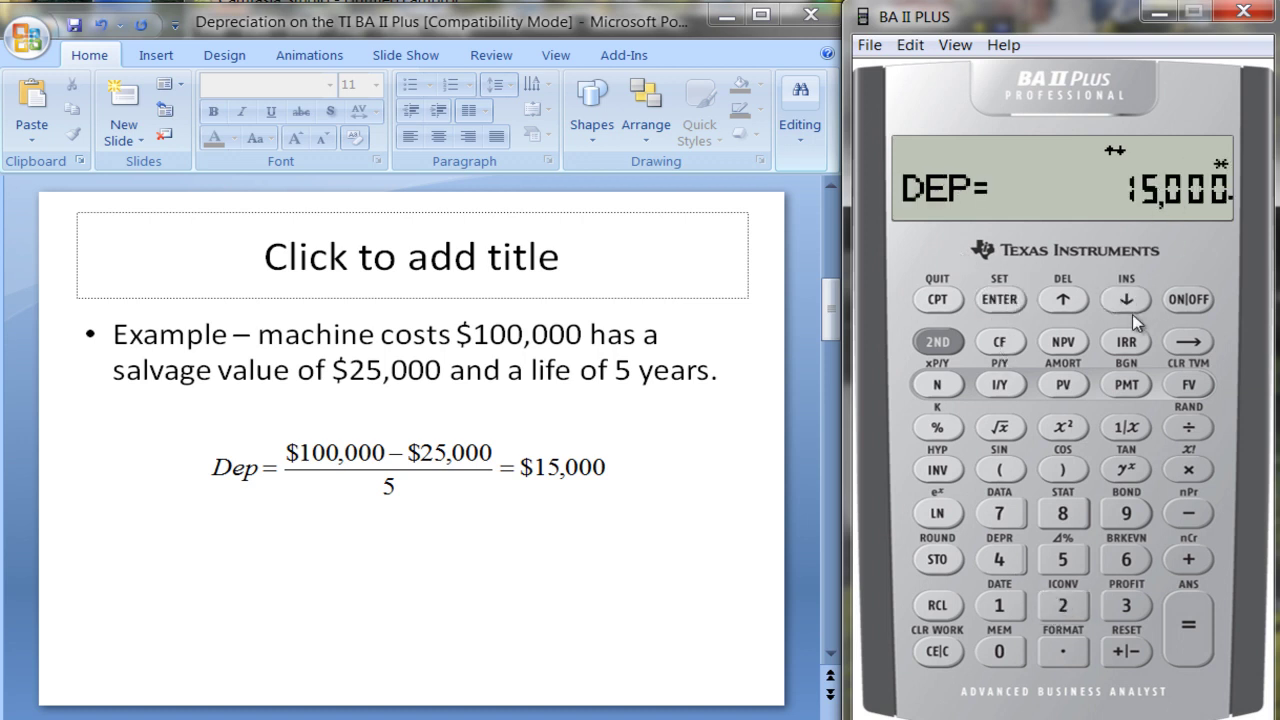
click(1127, 302)
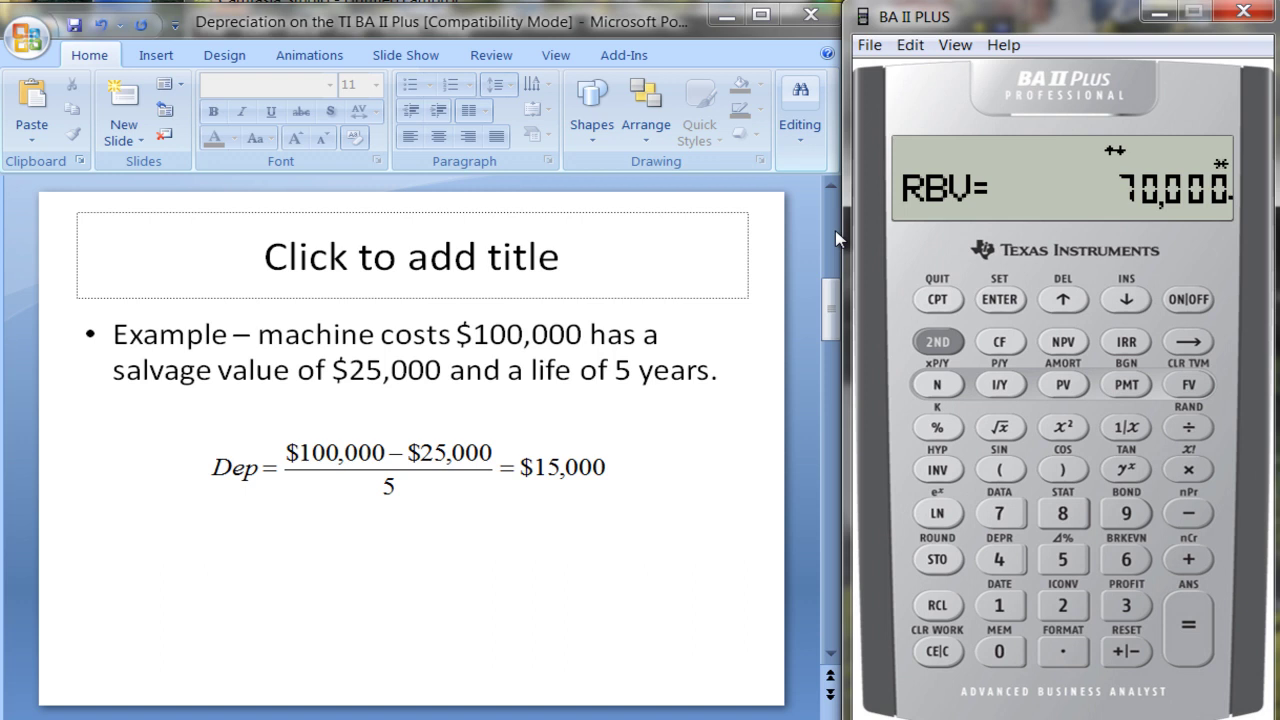
click(1126, 300)
click(669, 426)
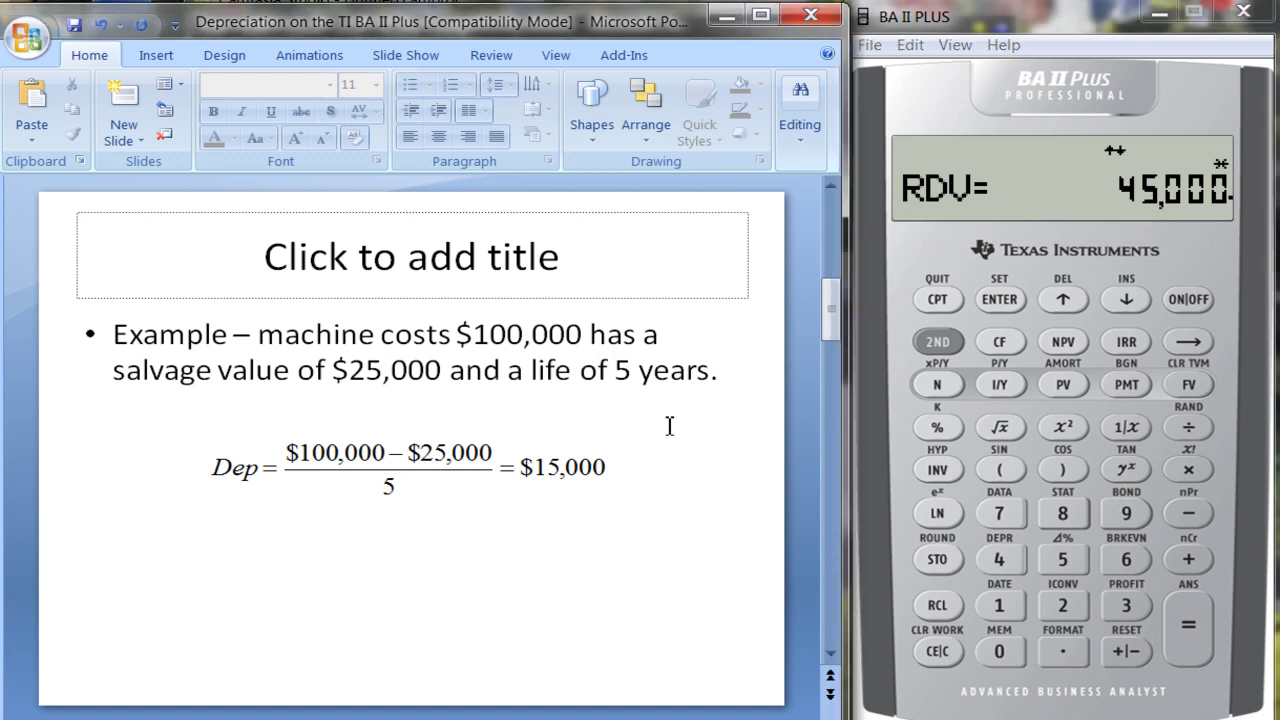
scroll(669, 426, down, 1)
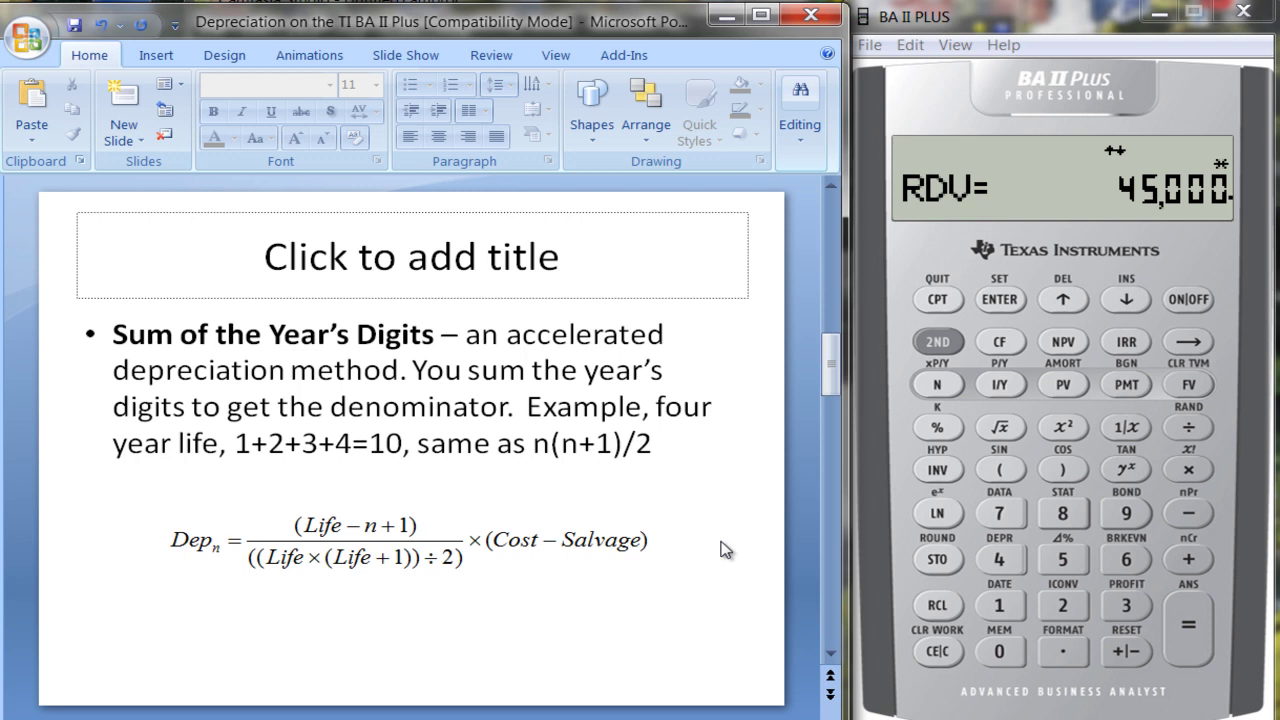
- Scroll to the slide with the SYD Dep1 and Dep3 examples
scroll(726, 550, down, 1)
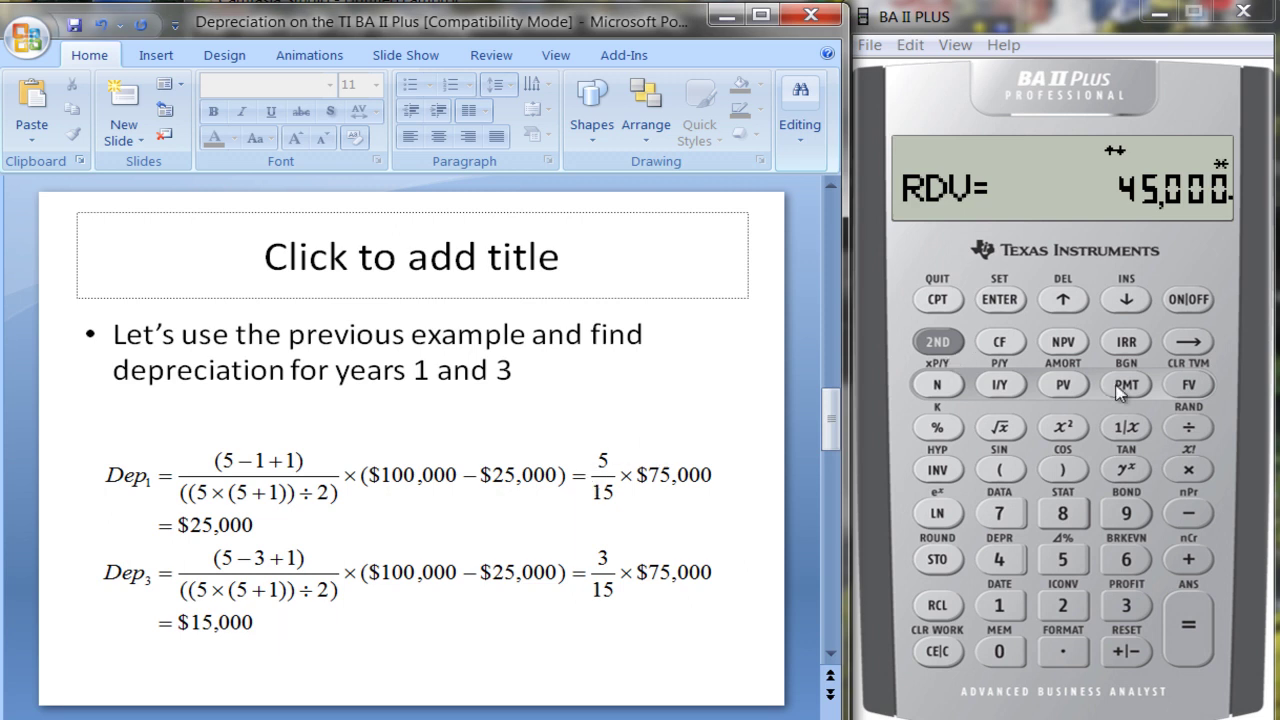
- Step back up to the method setting and change it from SL to SYD
click(1066, 303)
click(1066, 303)
click(1066, 303)
click(1066, 303)
click(1066, 303)
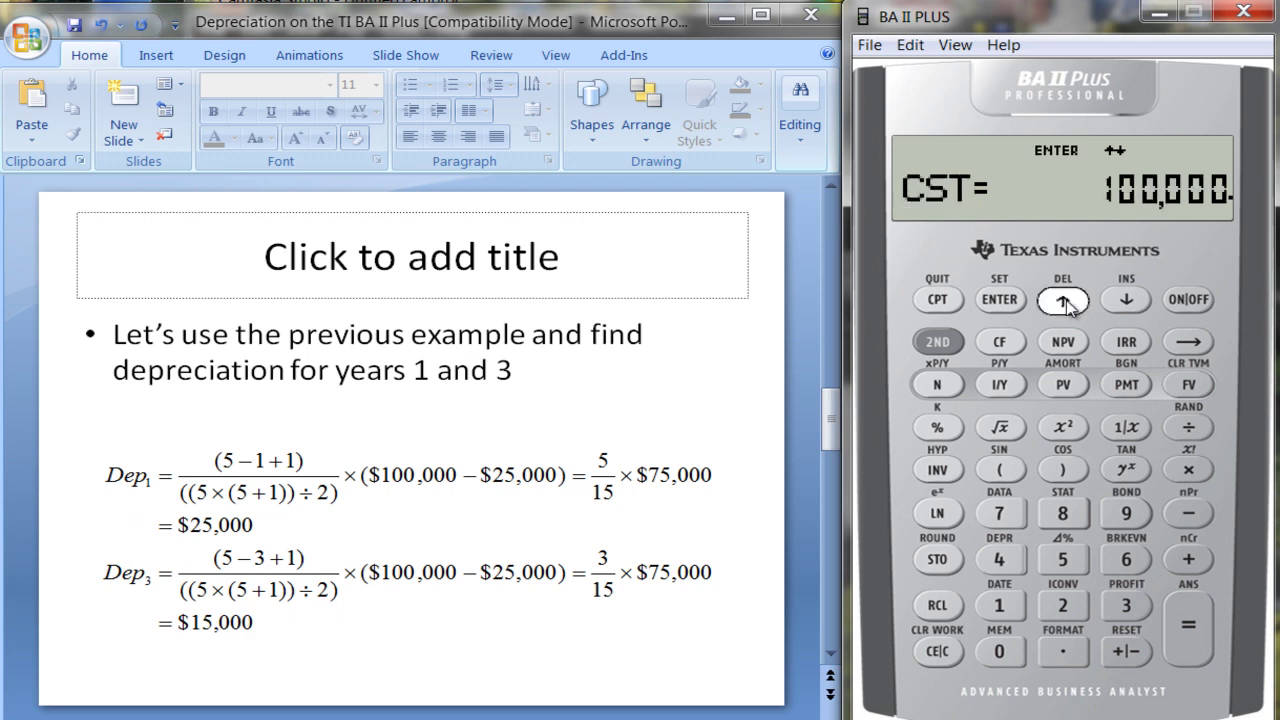
click(1066, 303)
click(1066, 303)
click(1066, 303)
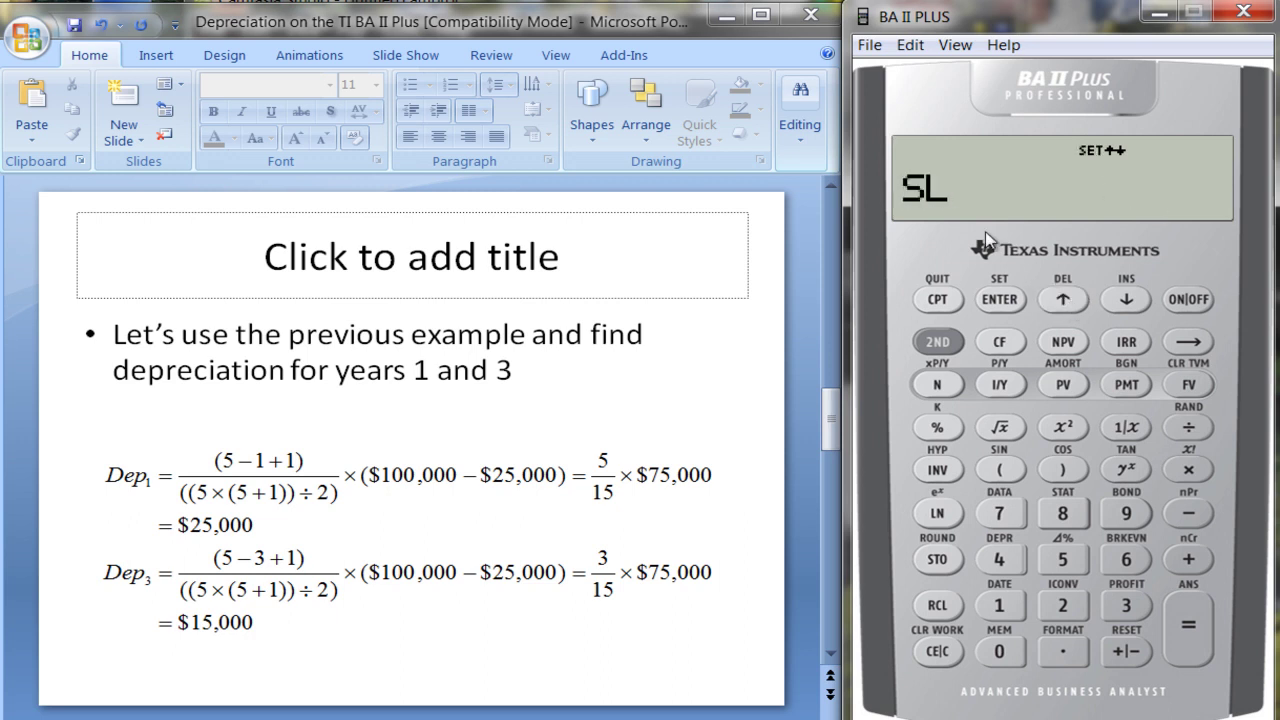
click(938, 342)
click(1000, 300)
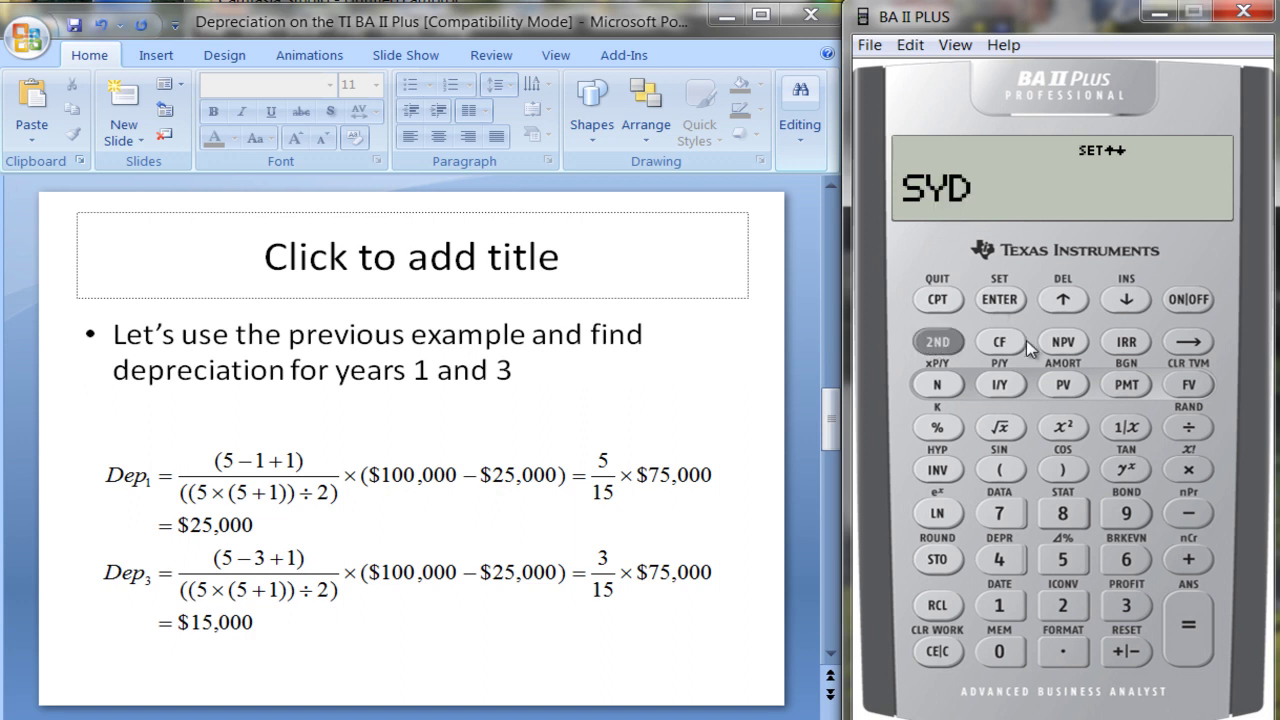
- Step past LIF, M01, CST and SAL, then set YR to 1
click(1124, 301)
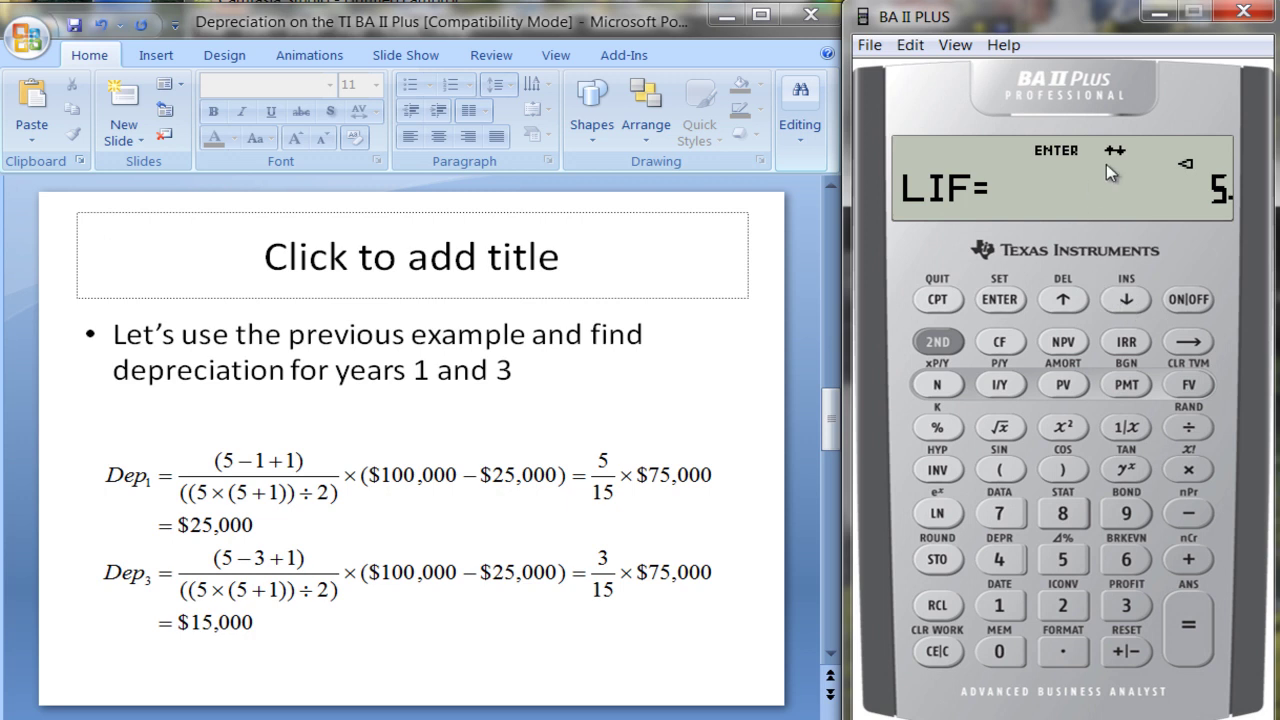
click(1126, 303)
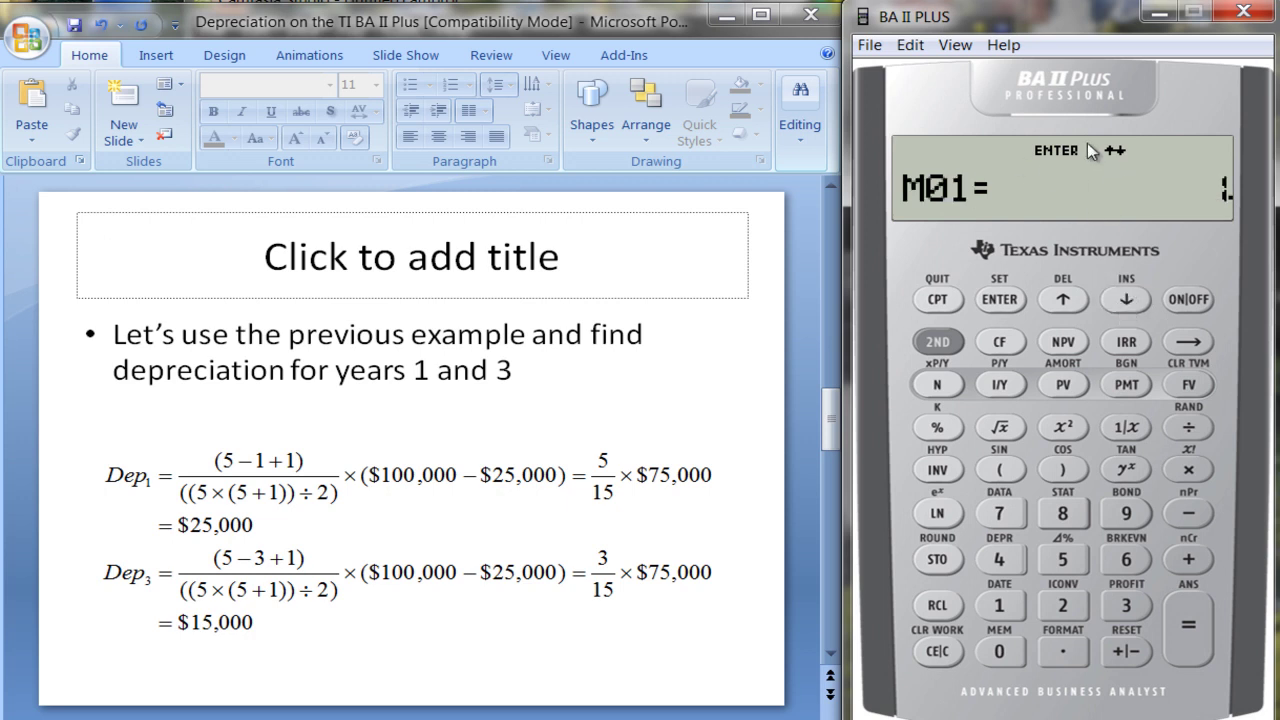
click(1124, 303)
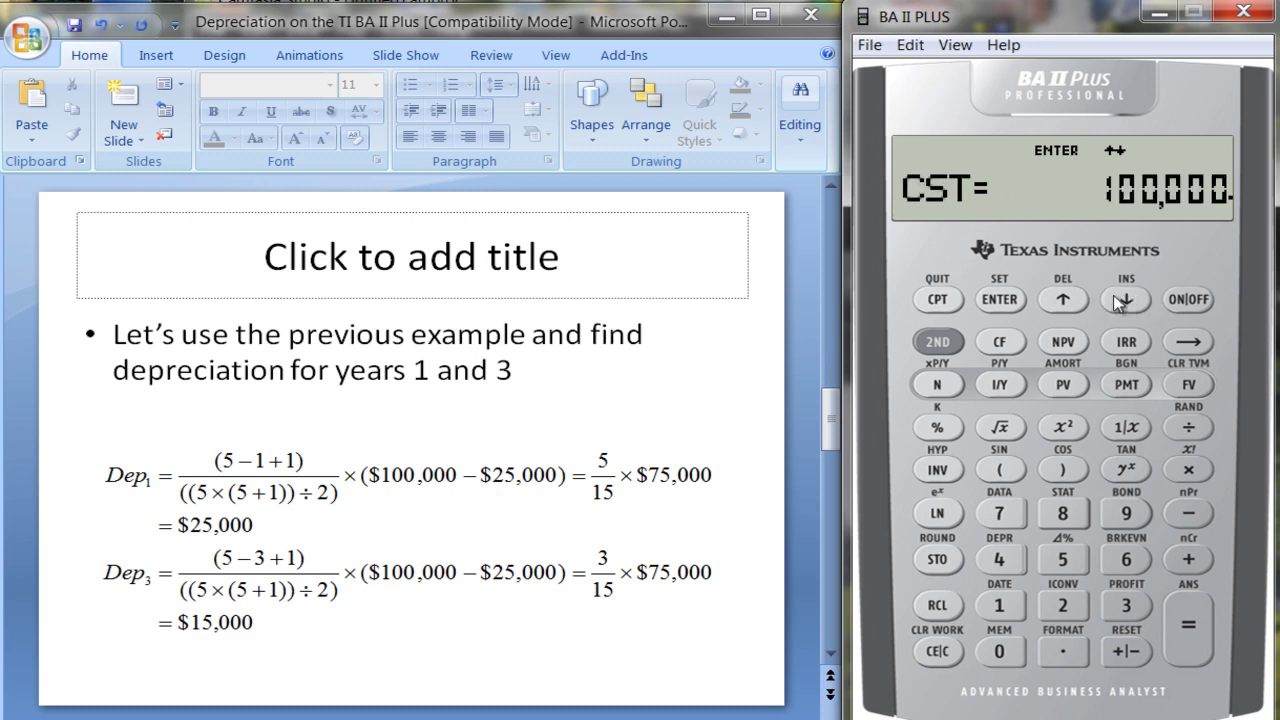
click(1118, 303)
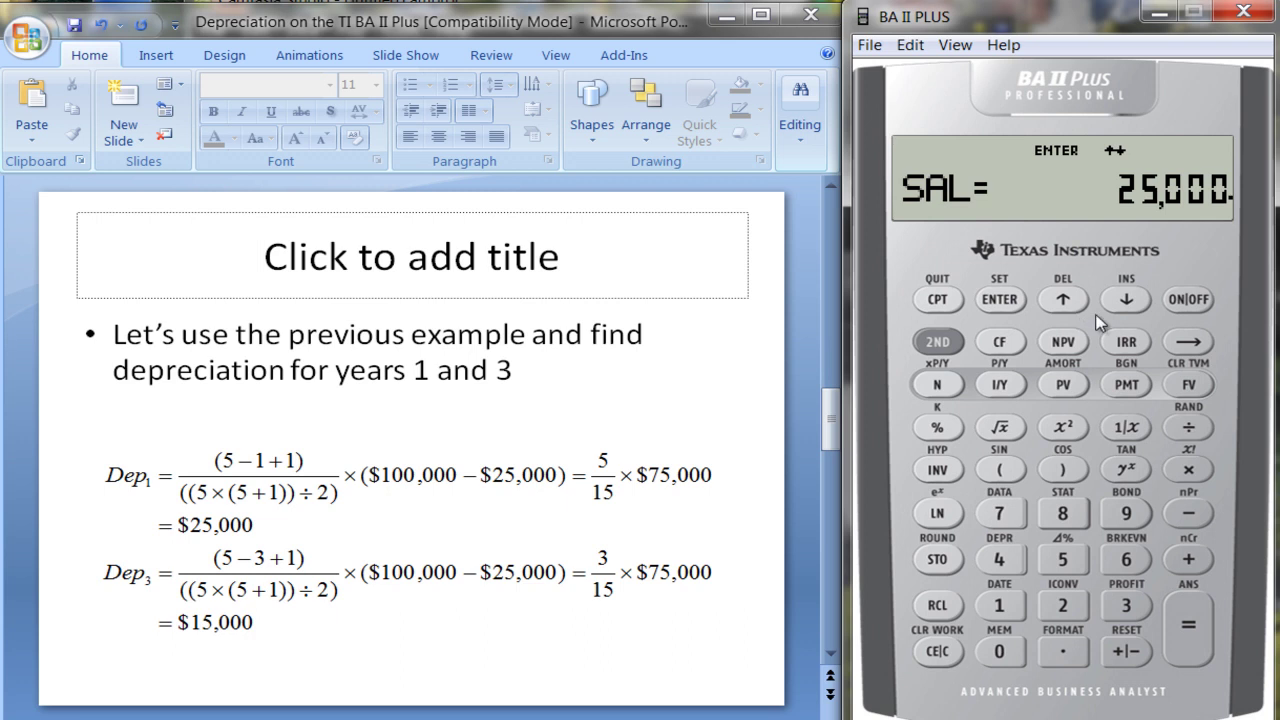
click(1122, 304)
click(1002, 606)
click(1000, 299)
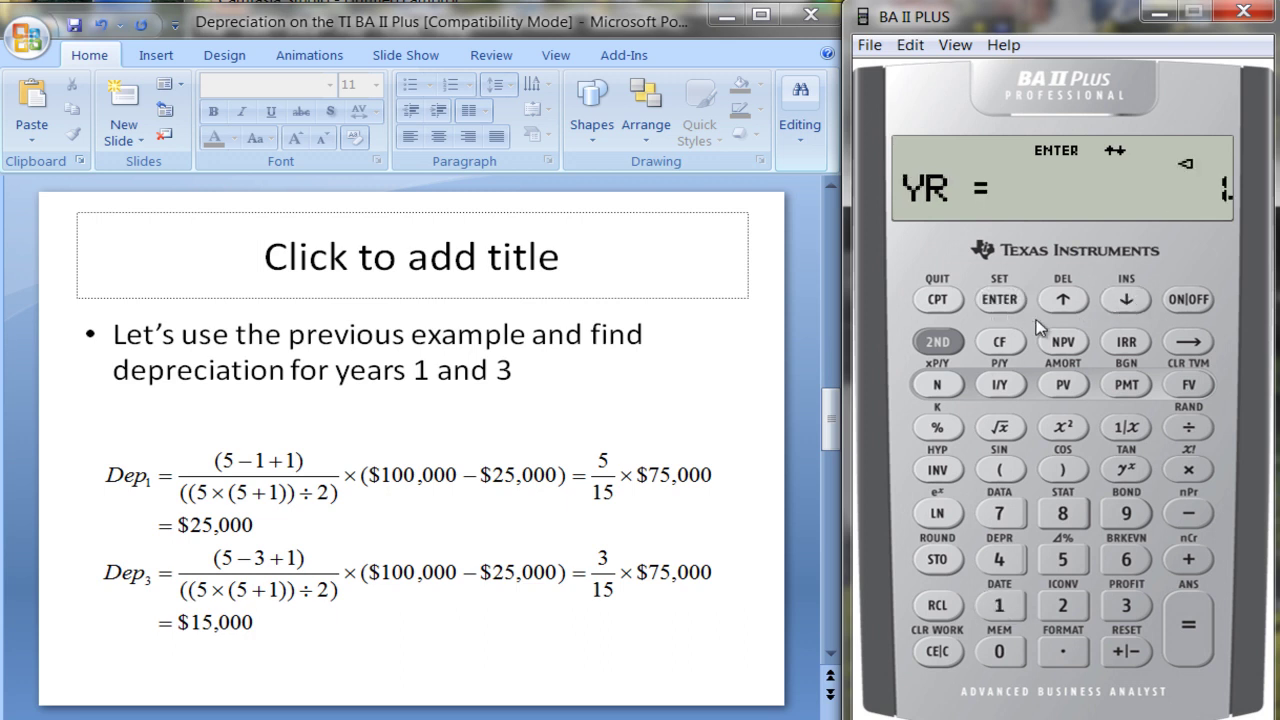
- Read year-1 SYD depreciation 25,000, book value 75,000 and depreciable value 50,000, returning to YR
click(1127, 302)
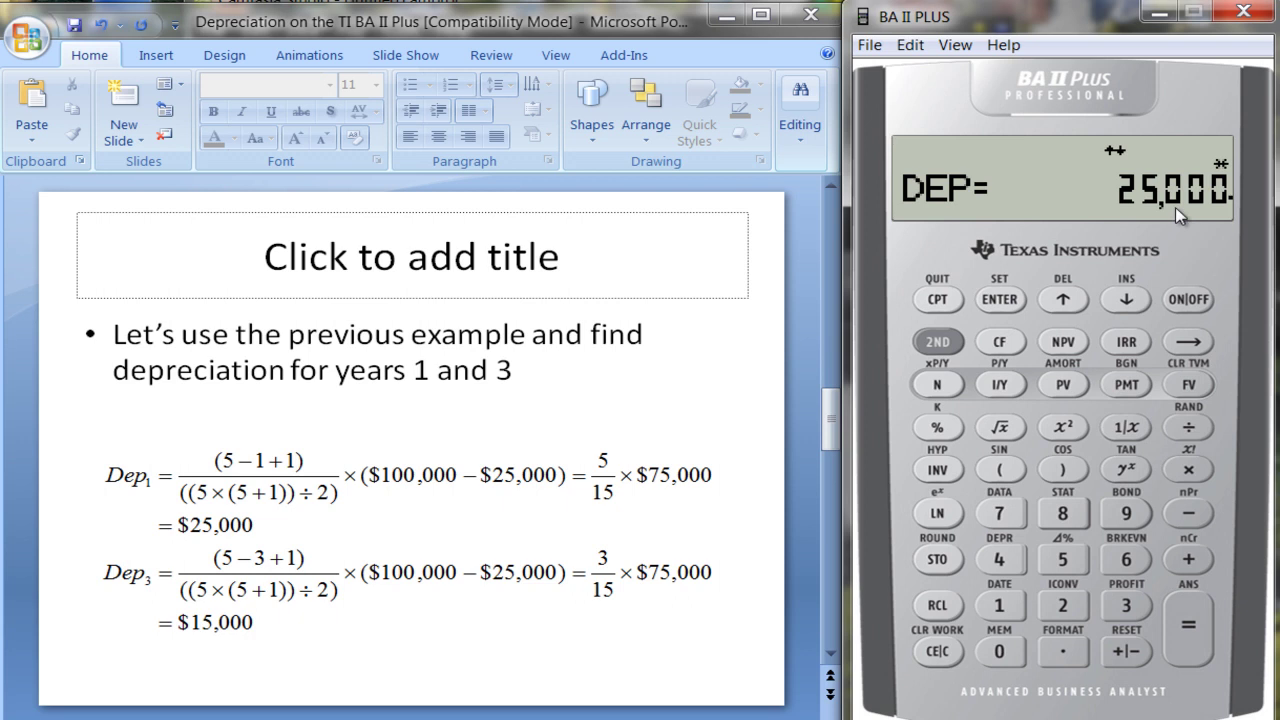
click(1125, 299)
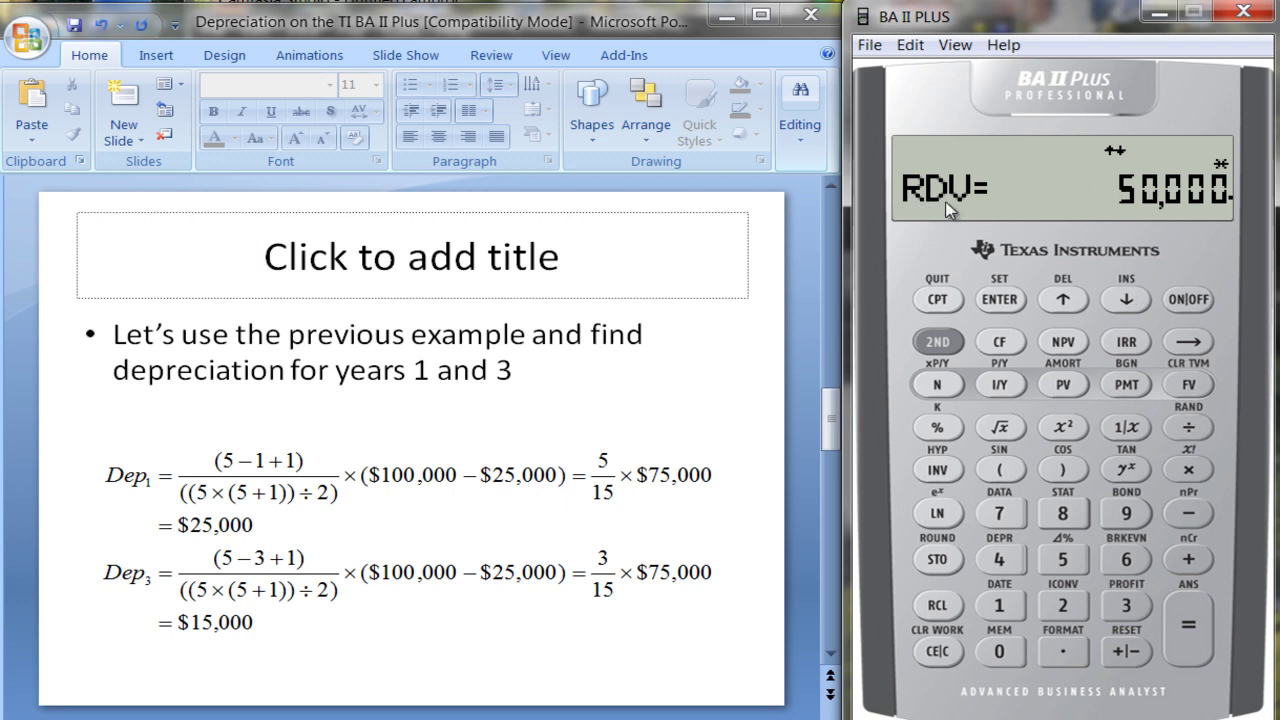
click(1128, 300)
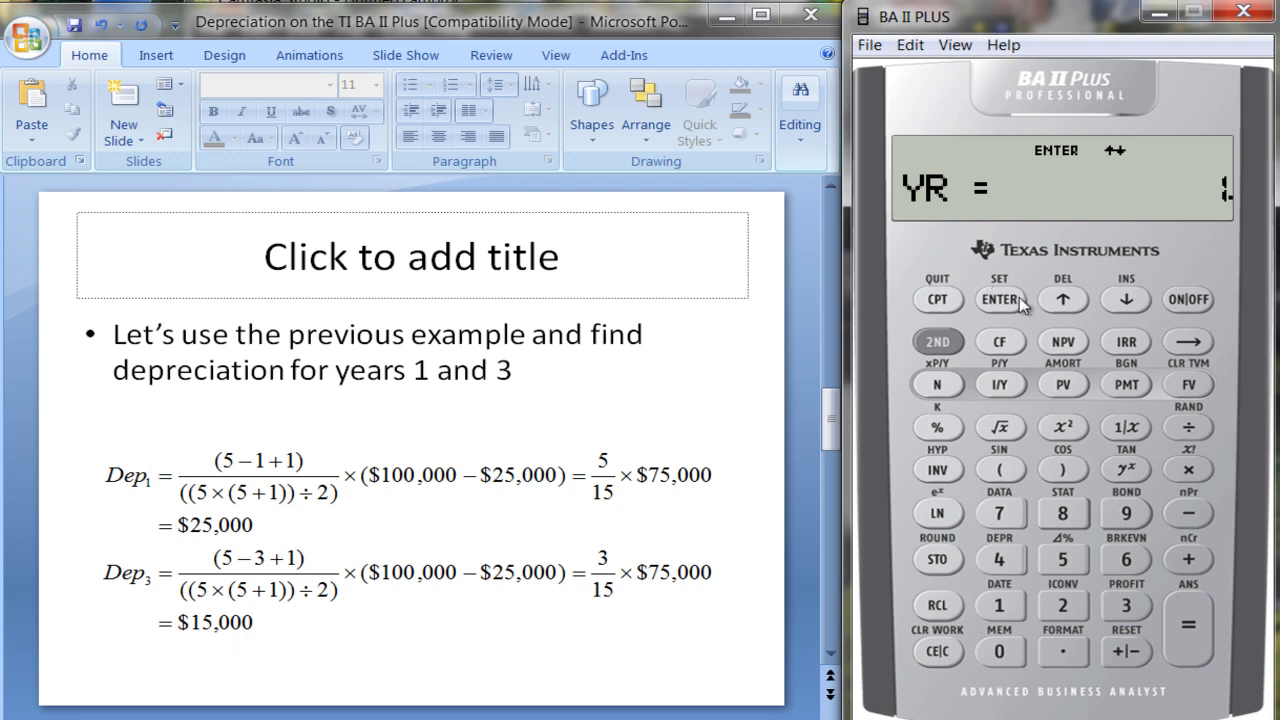
- Set YR to 3 and read SYD depreciation 15,000, book value 40,000 and depreciable value 15,000
click(1126, 605)
click(1012, 304)
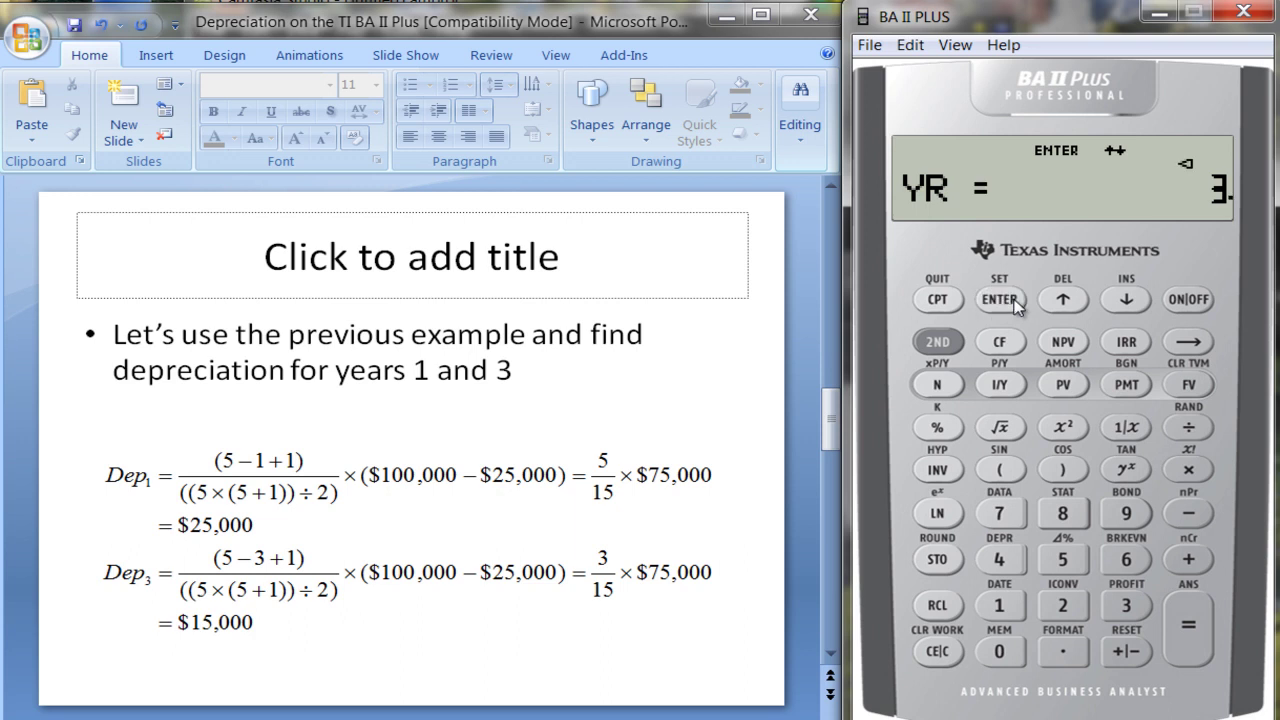
click(1128, 300)
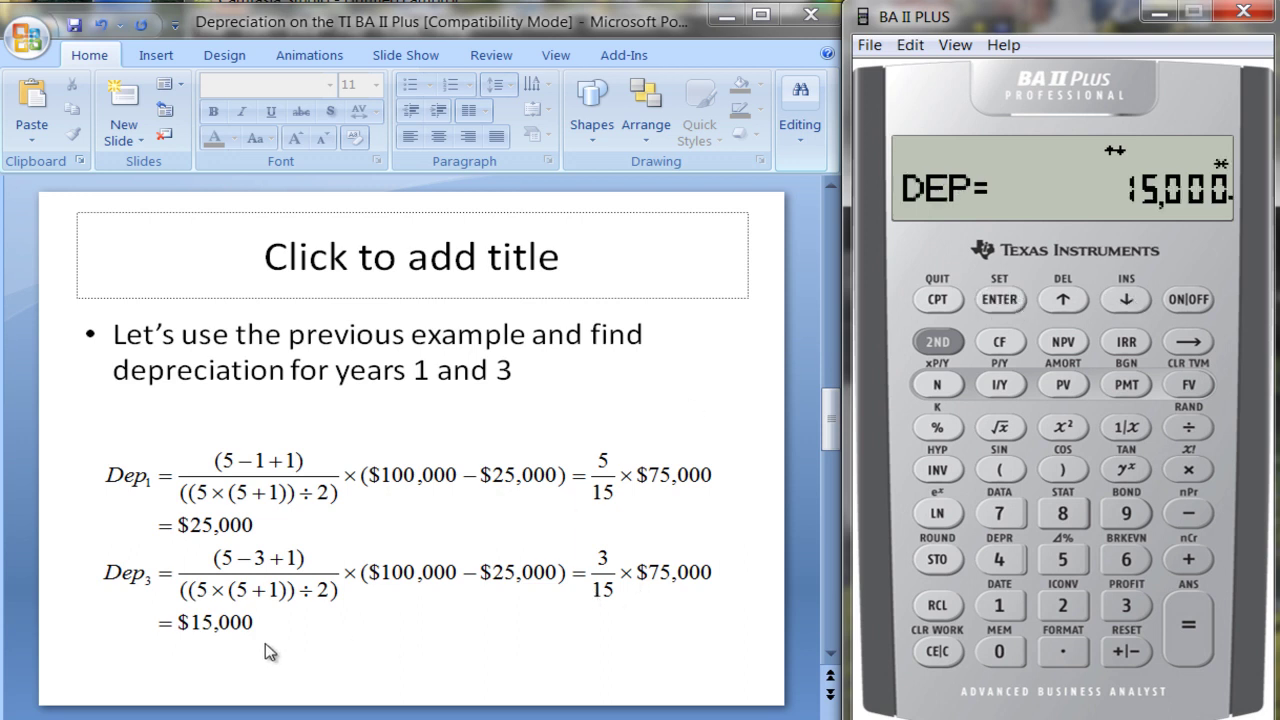
click(1127, 300)
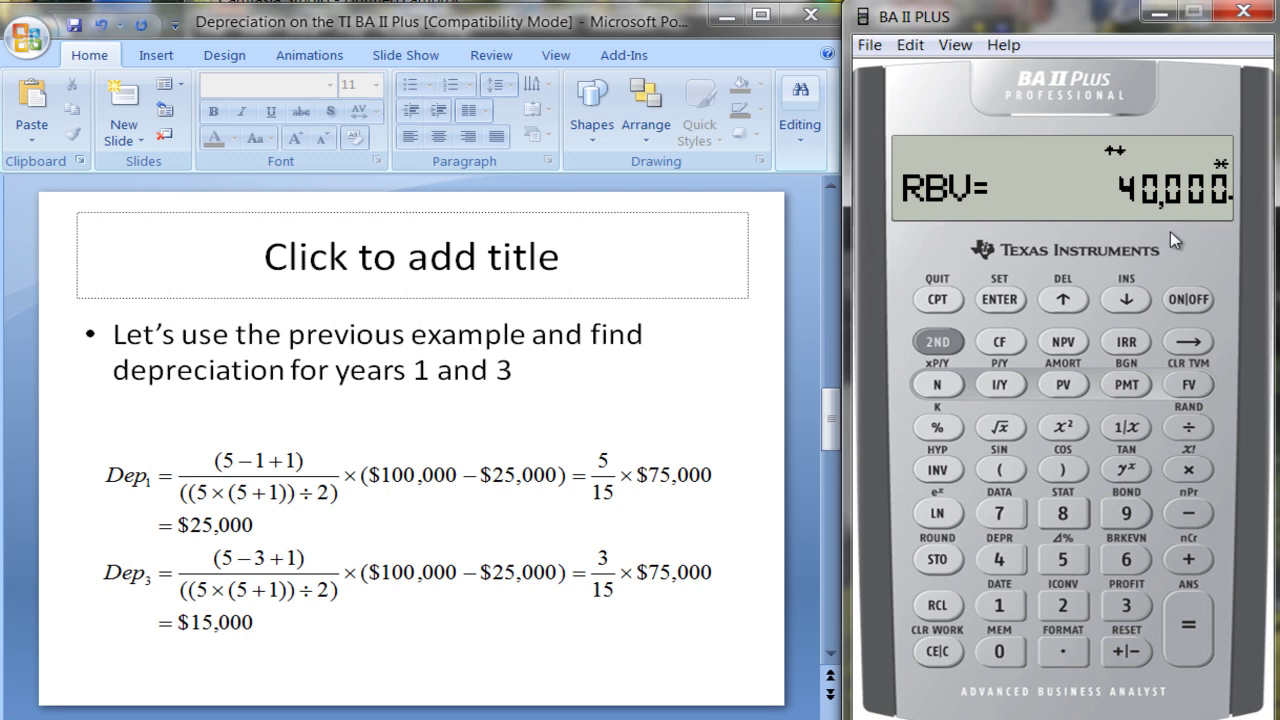
click(1125, 300)
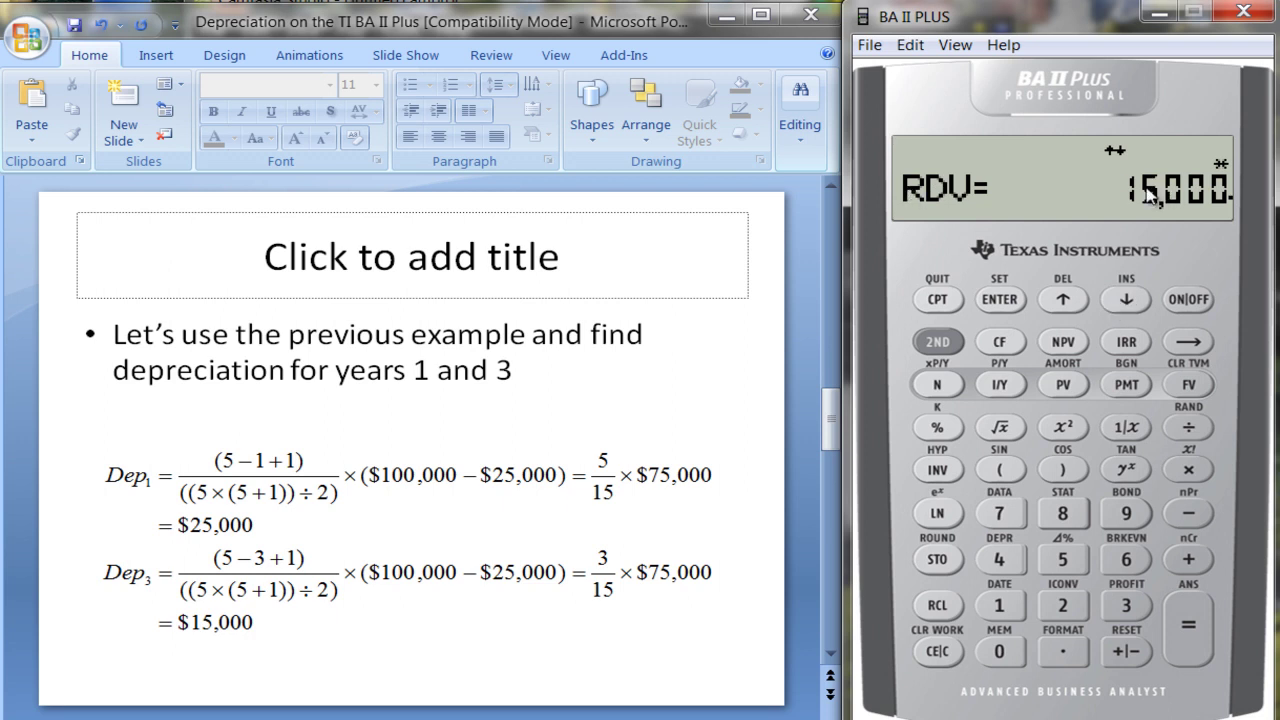
click(757, 388)
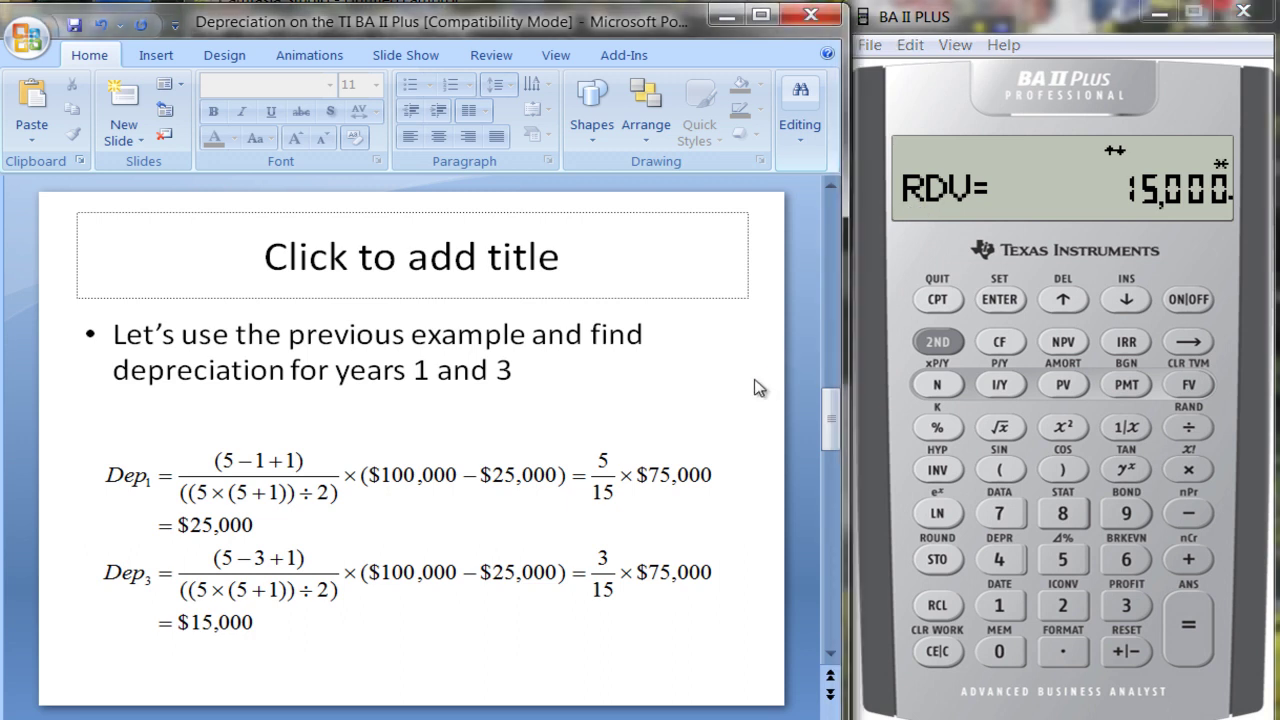
- Scroll the slides to the Declining Balance Method slide showing Dep Rate = Cost/Life × 2
scroll(757, 388, down, 1)
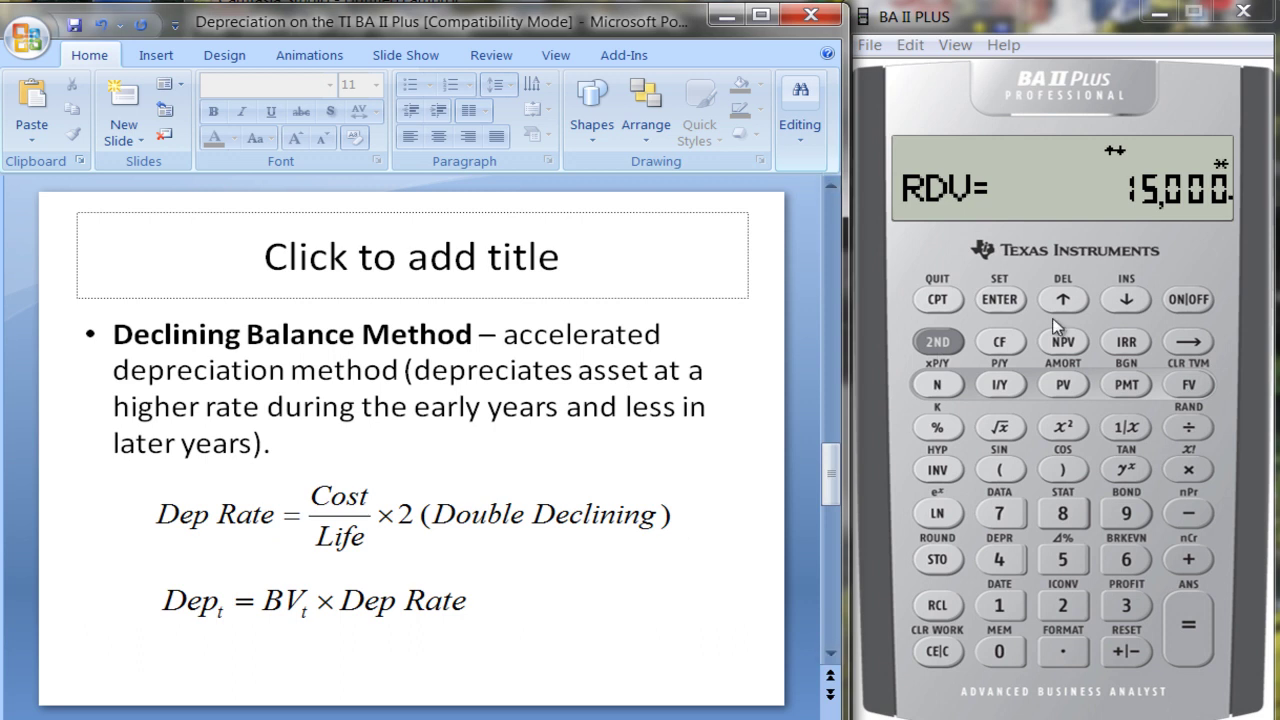
- Move up to the SYD method entry and switch it to declining balance, DB = 200
click(1068, 302)
click(1068, 302)
click(1068, 302)
click(1068, 302)
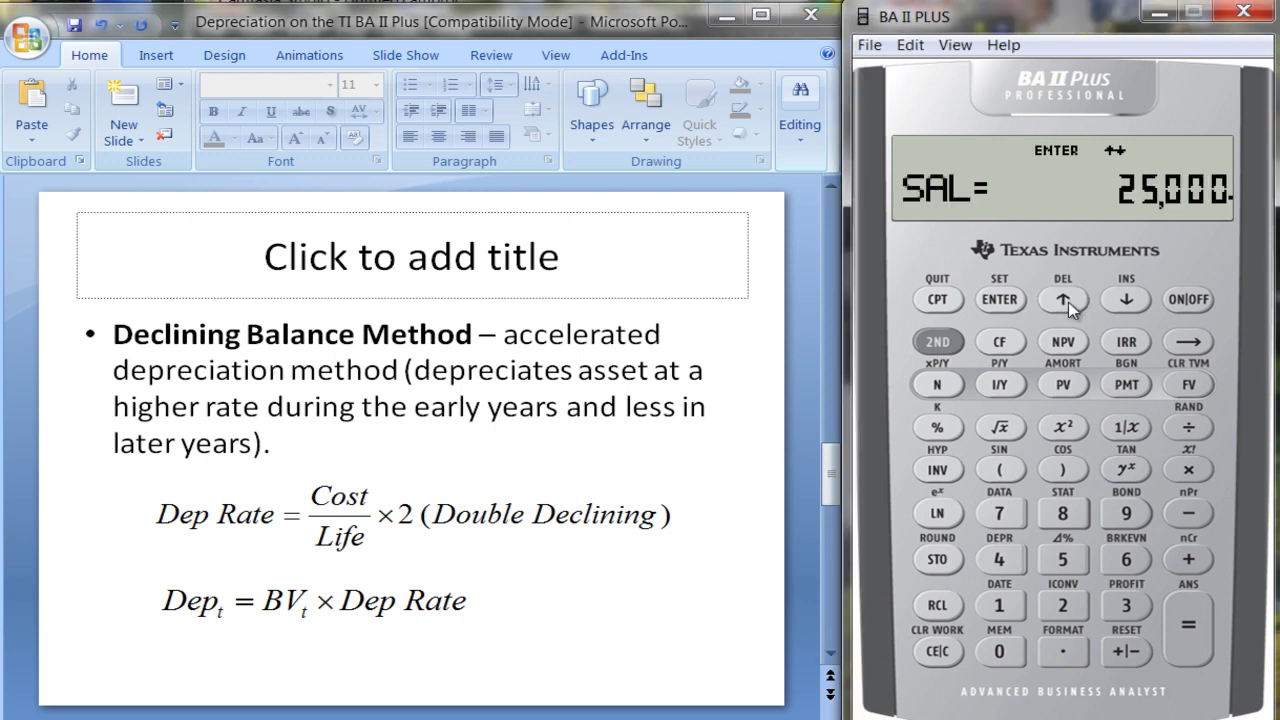
click(1068, 302)
click(1068, 302)
click(1068, 302)
click(1068, 302)
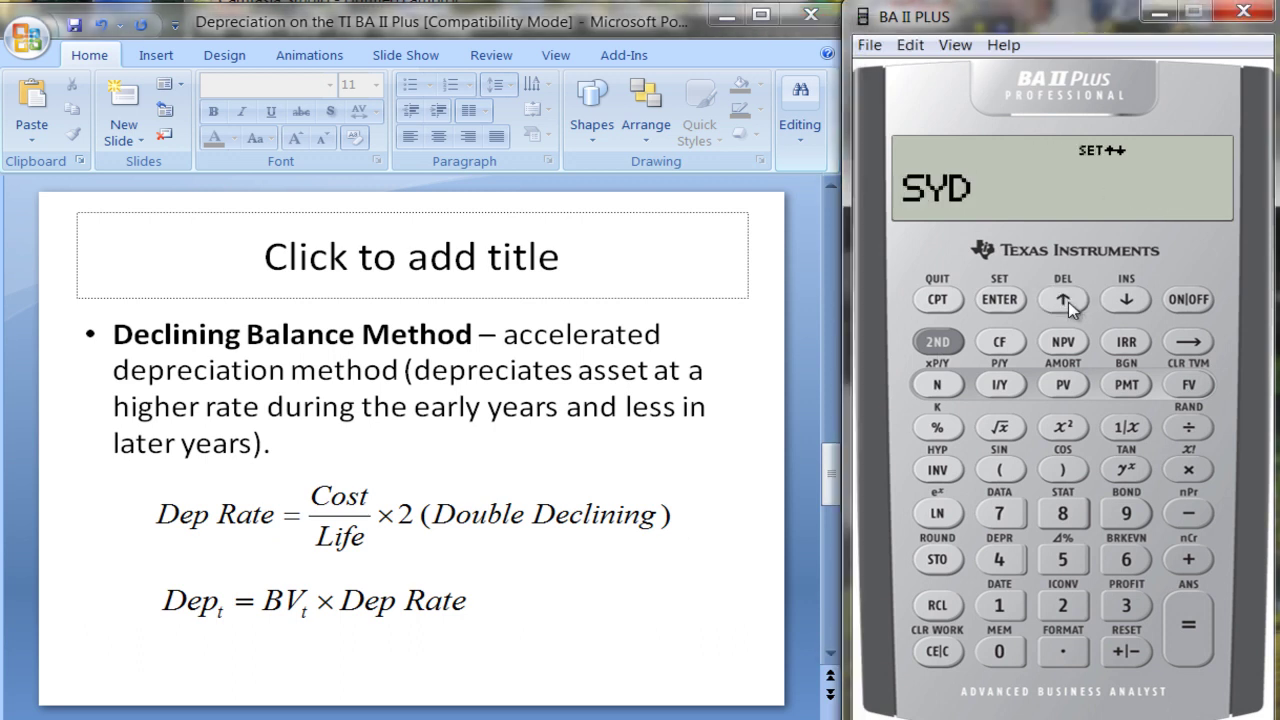
click(940, 342)
click(996, 310)
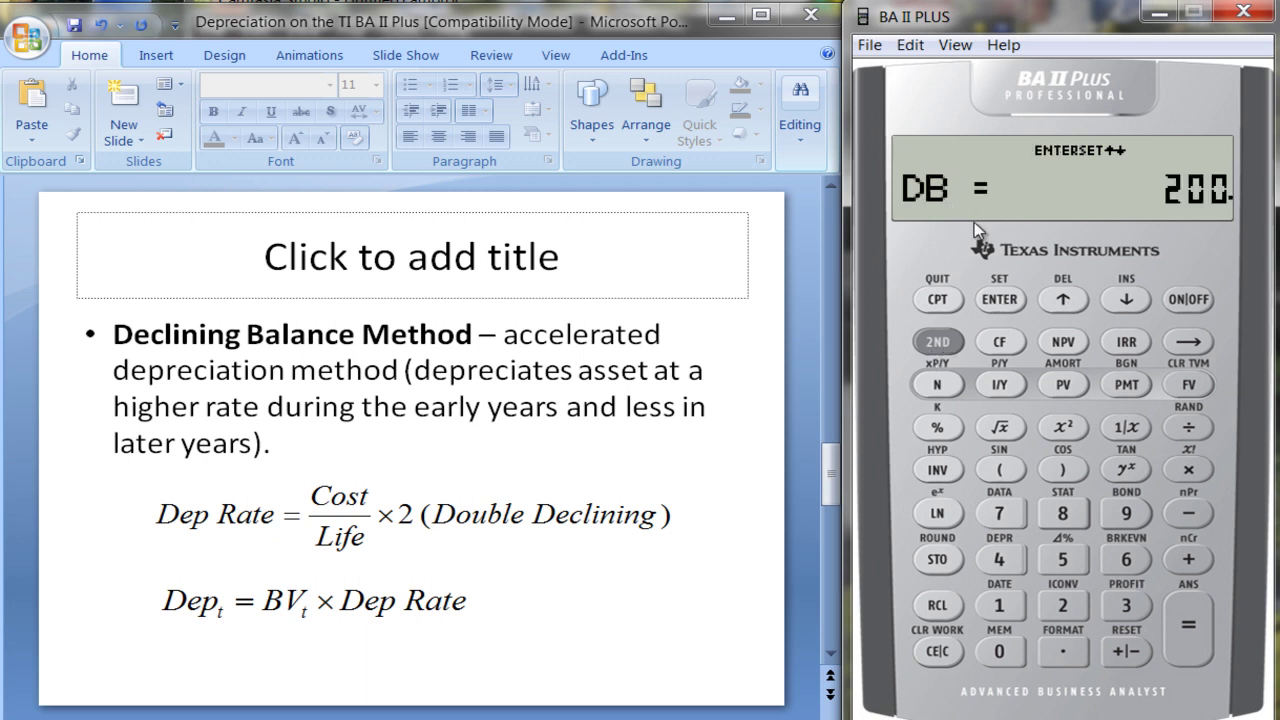